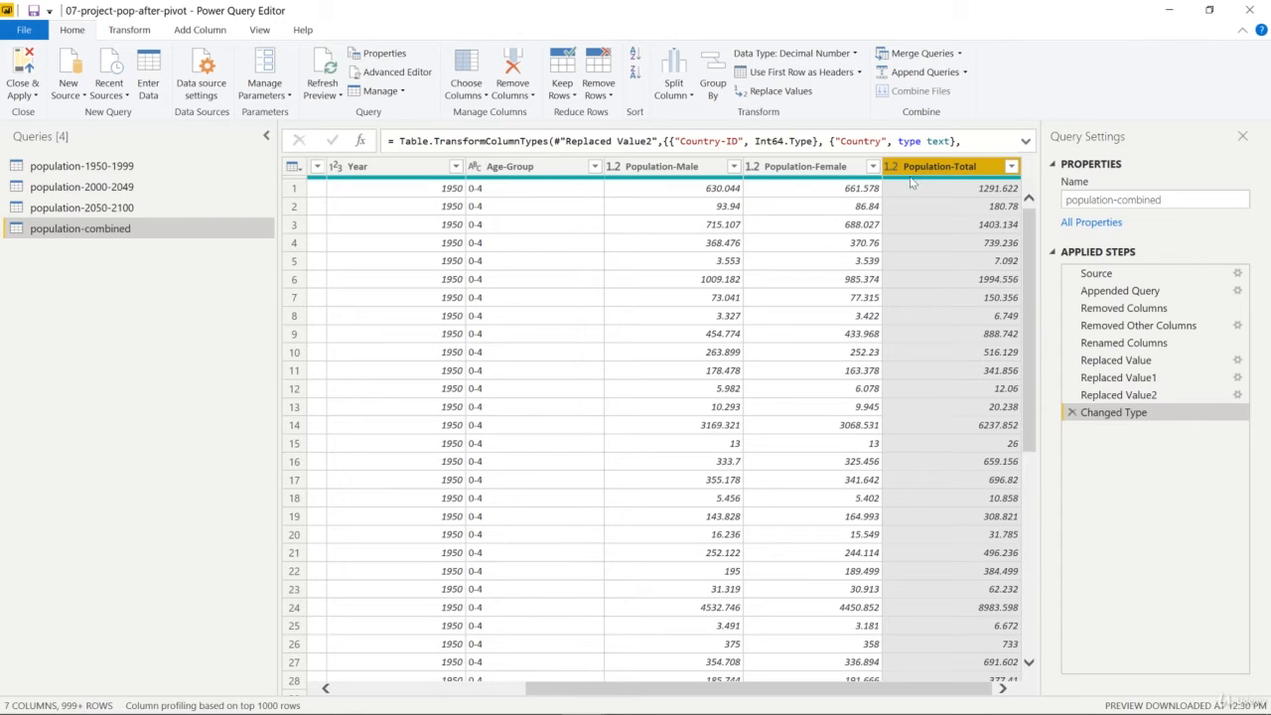
Step: Remove the Population-Total column from the population-combined query
left_click(826, 167, "ctrl")
right_click(940, 177)
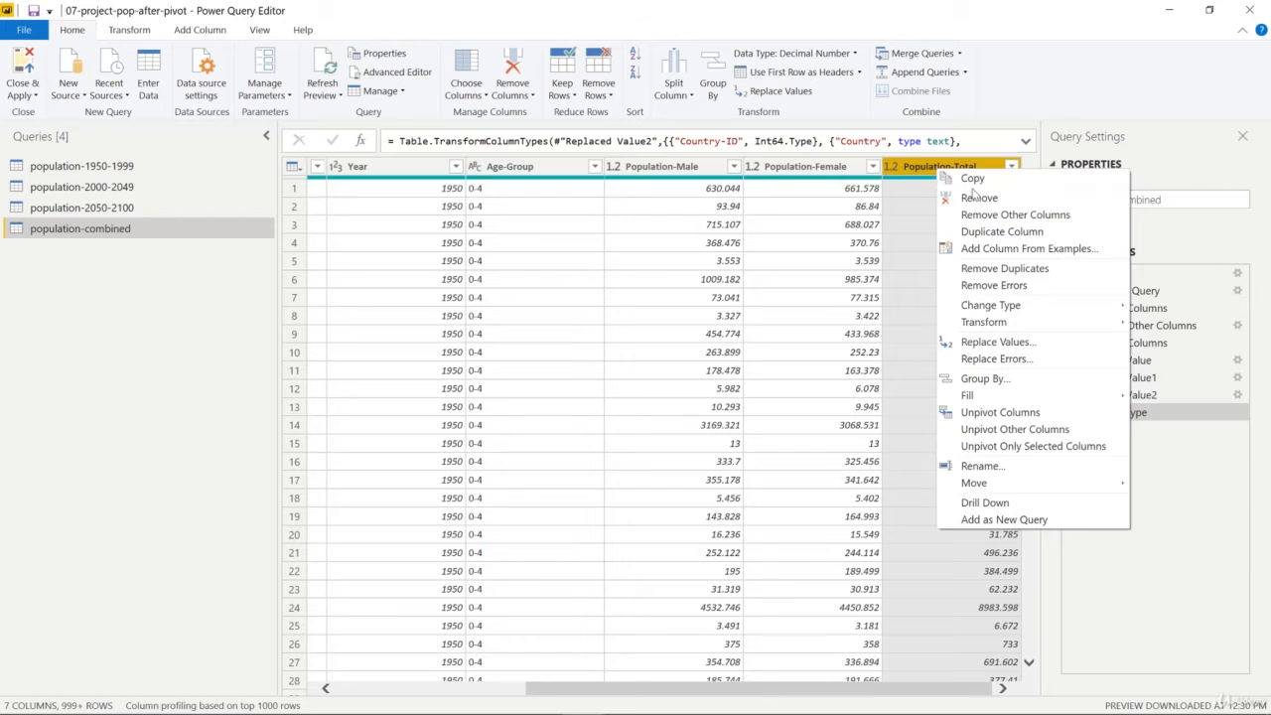
left_click(973, 203)
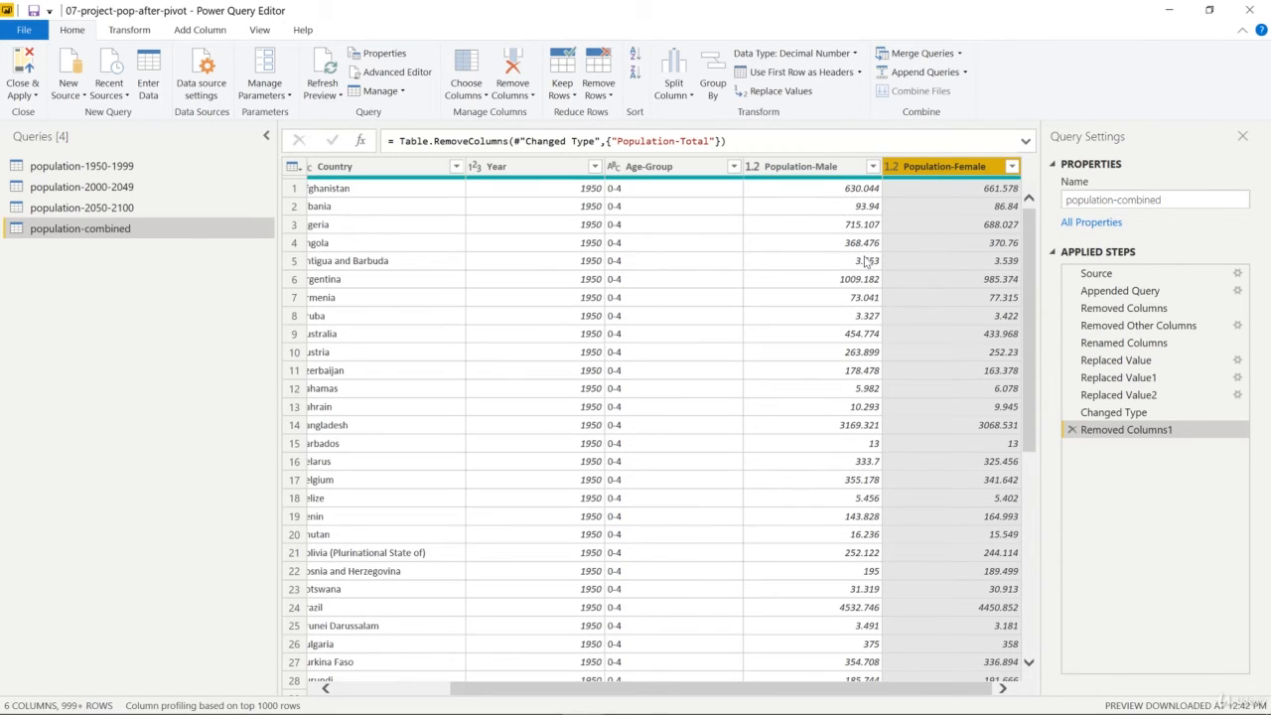
Step: Unpivot only the Population-Male column, leaving Population-Female out of the selection
left_click(812, 171)
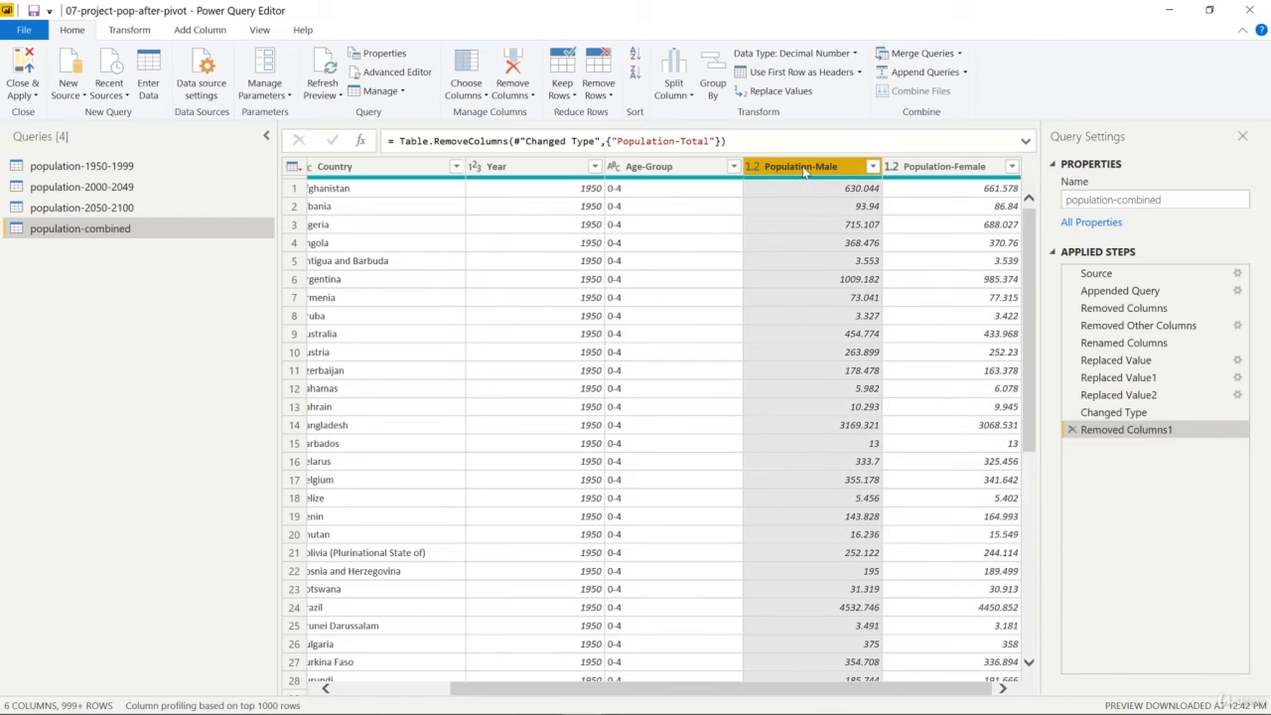
left_click(929, 173)
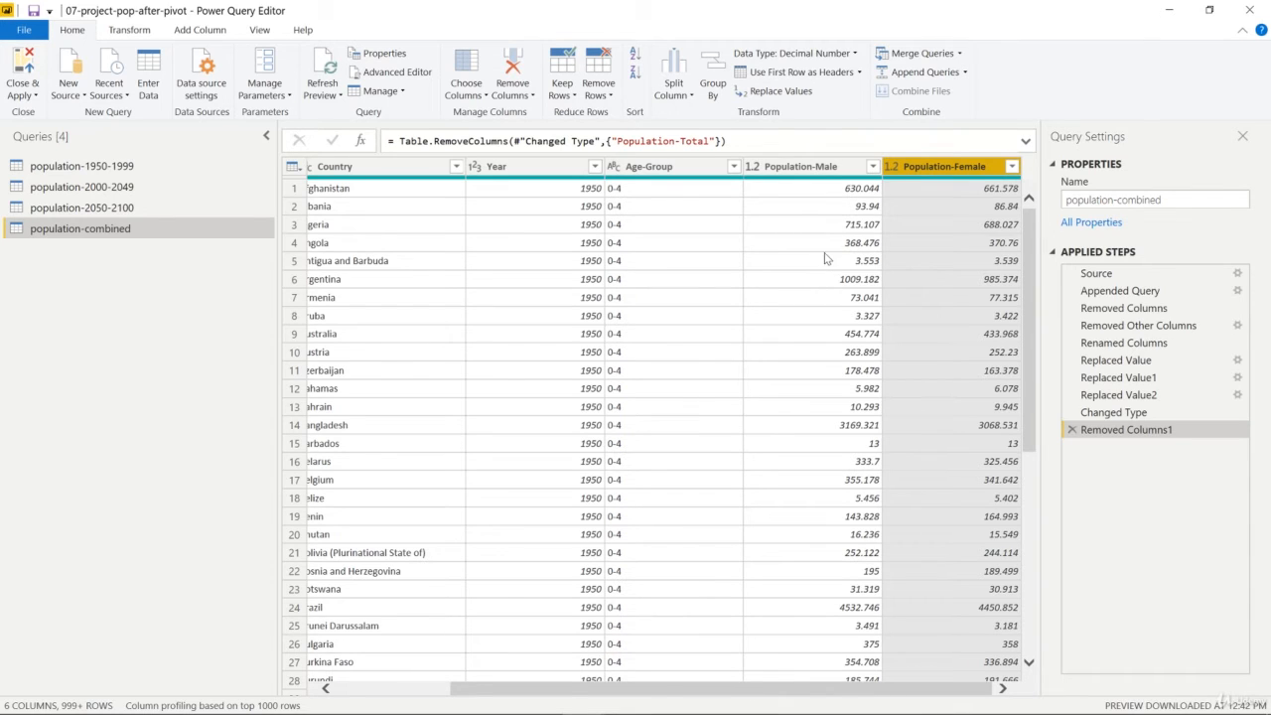
left_click(810, 169)
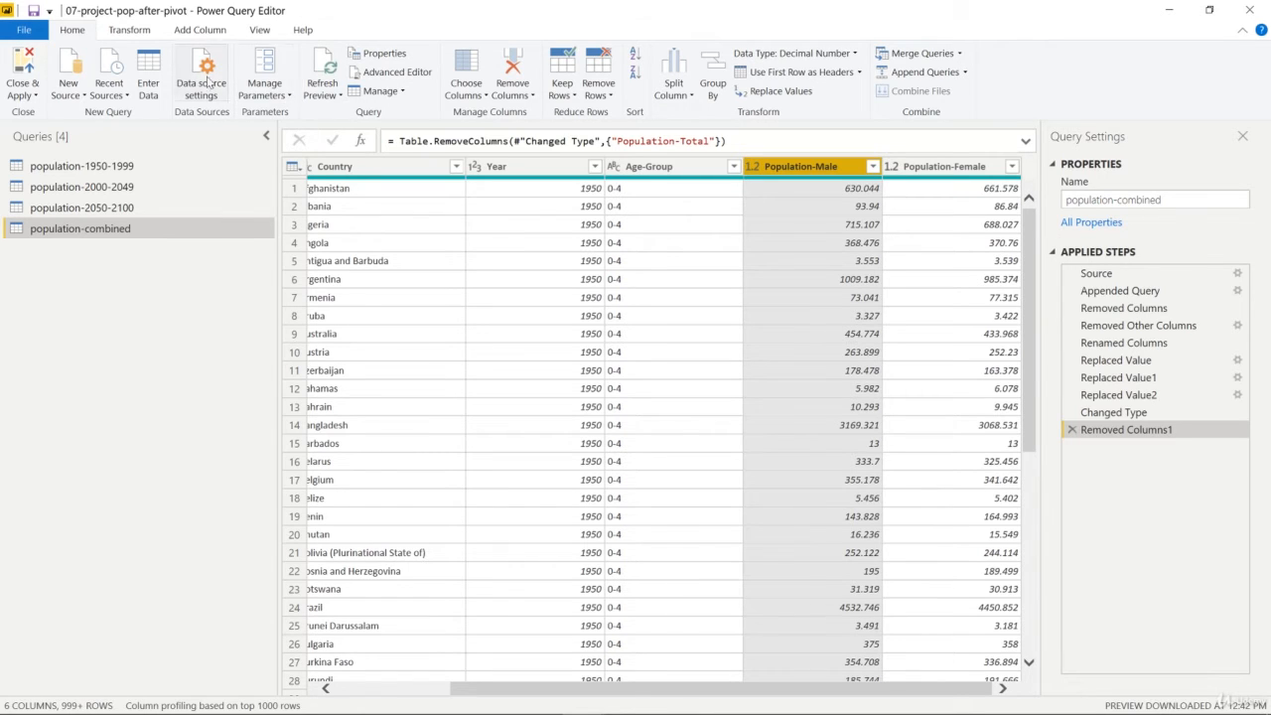
left_click(146, 32)
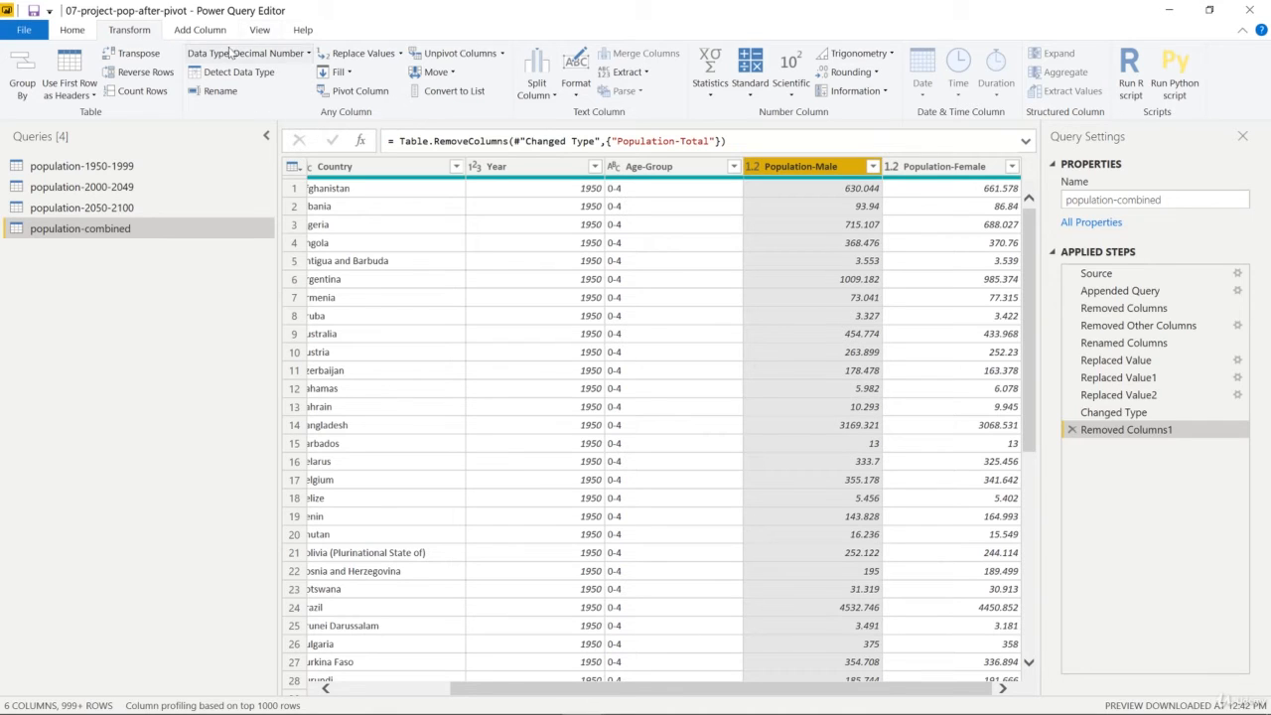
left_click(502, 59)
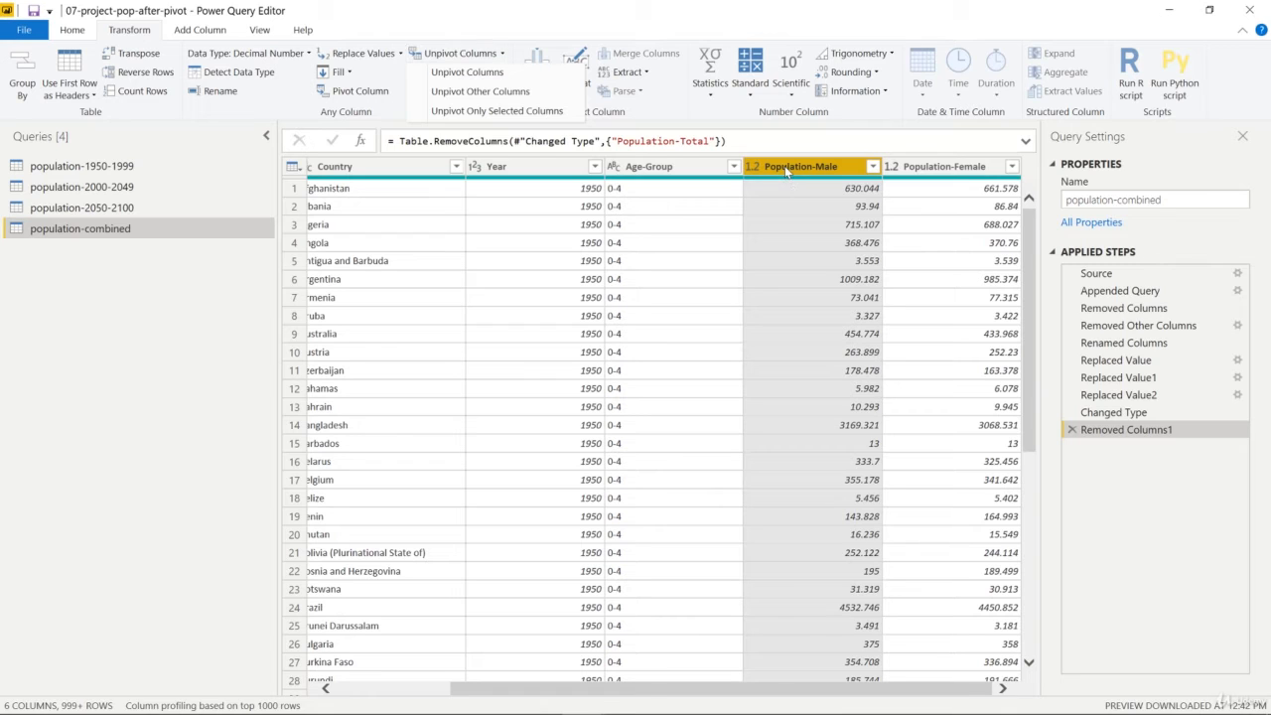
left_click(503, 53)
left_click(504, 52)
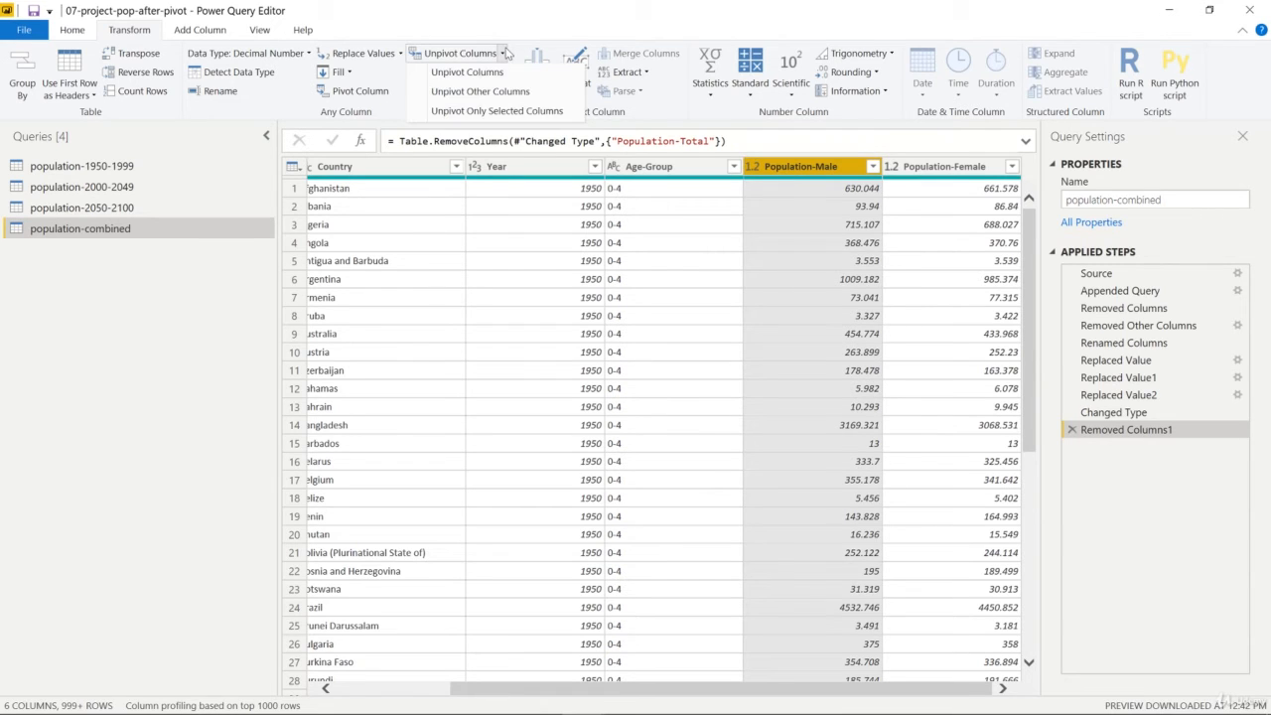
left_click(494, 112)
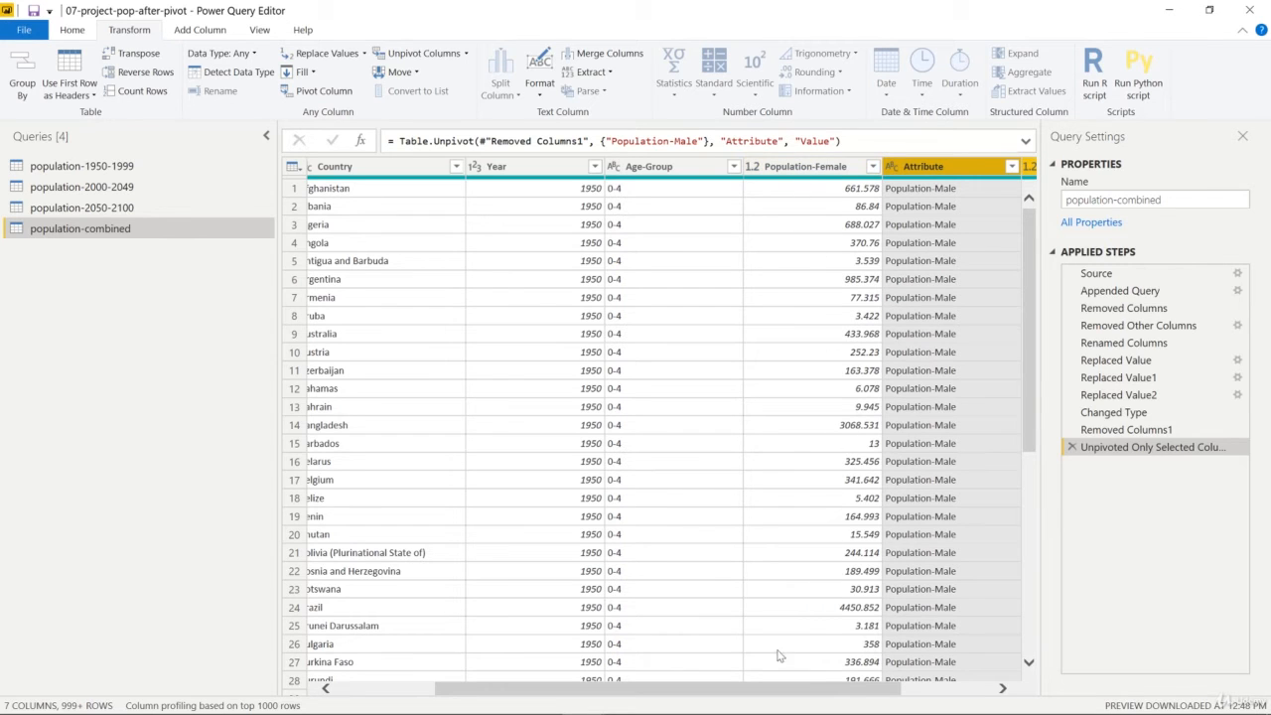
Step: Pivot the Attribute column back into new columns, using Value as the values column
left_click_drag(763, 686, 854, 686)
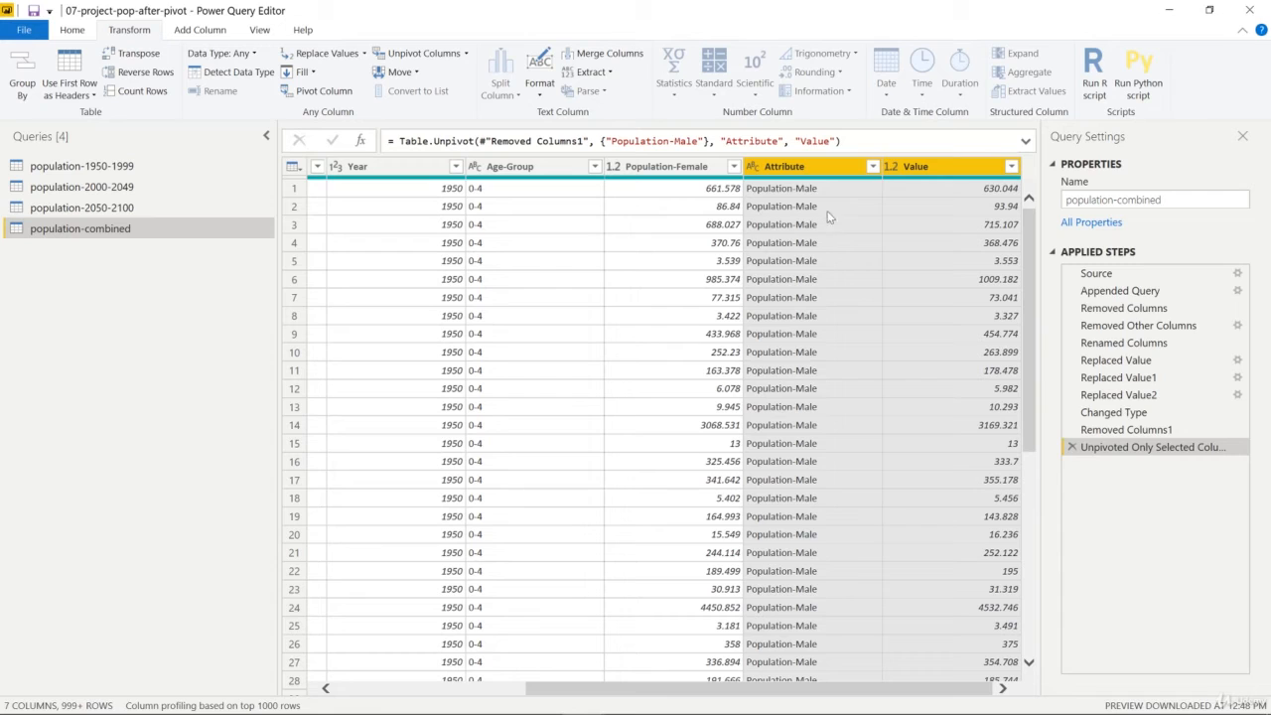
left_click(818, 171)
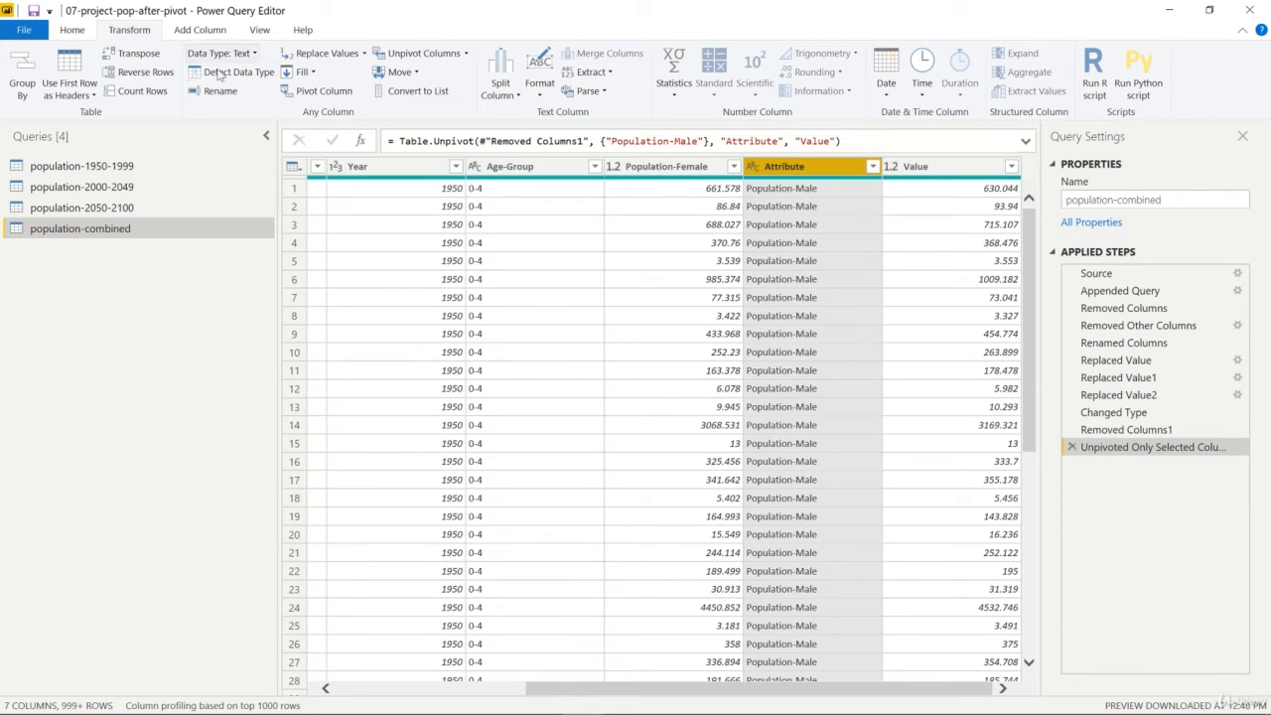
left_click(294, 99)
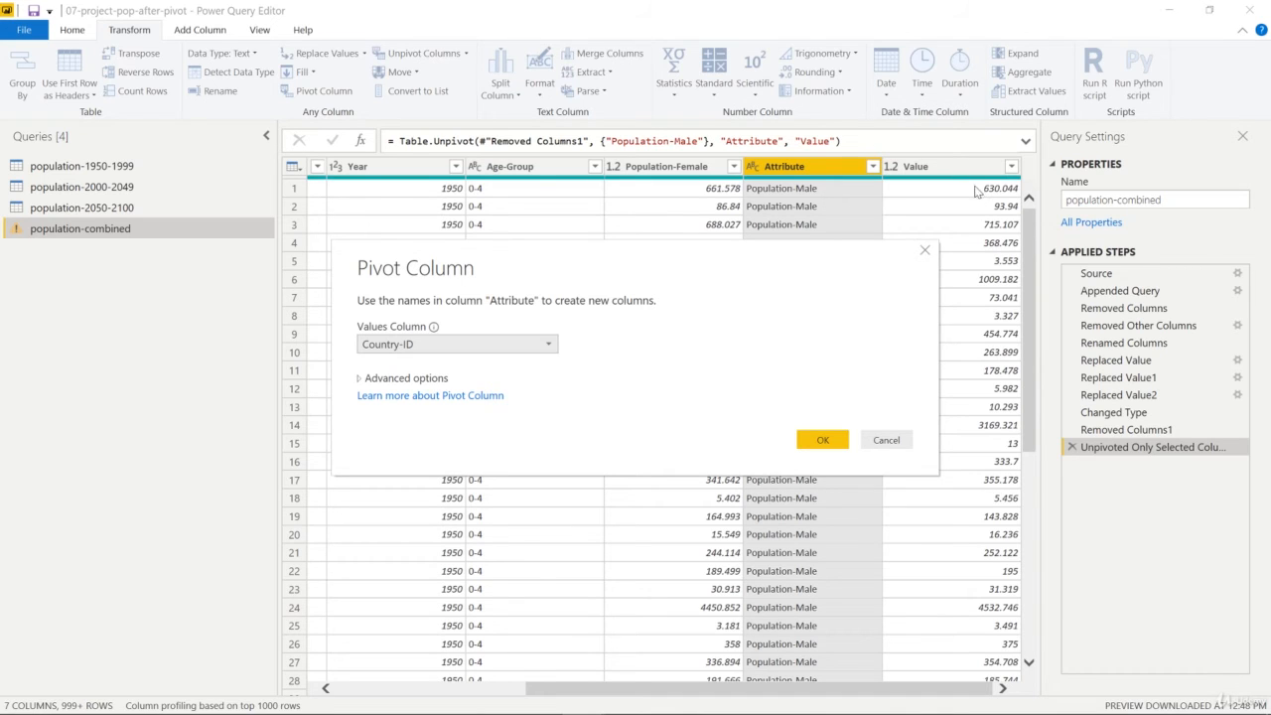
left_click(529, 344)
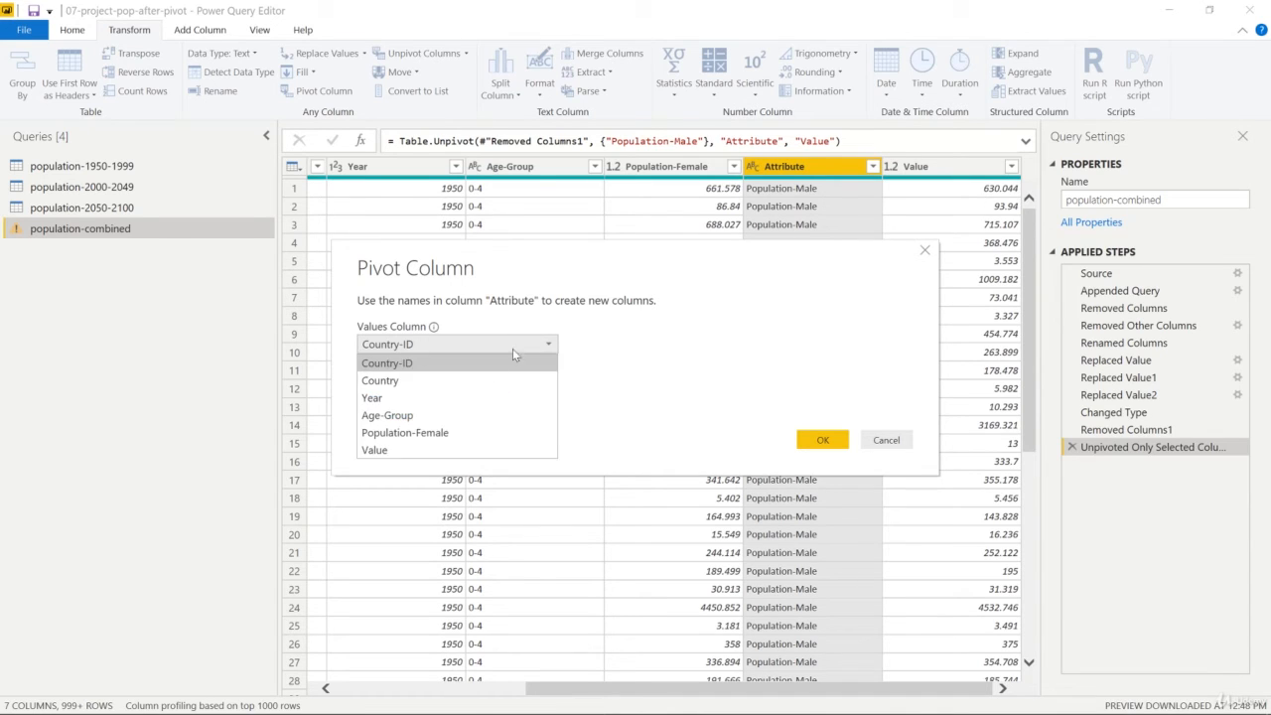
left_click(382, 452)
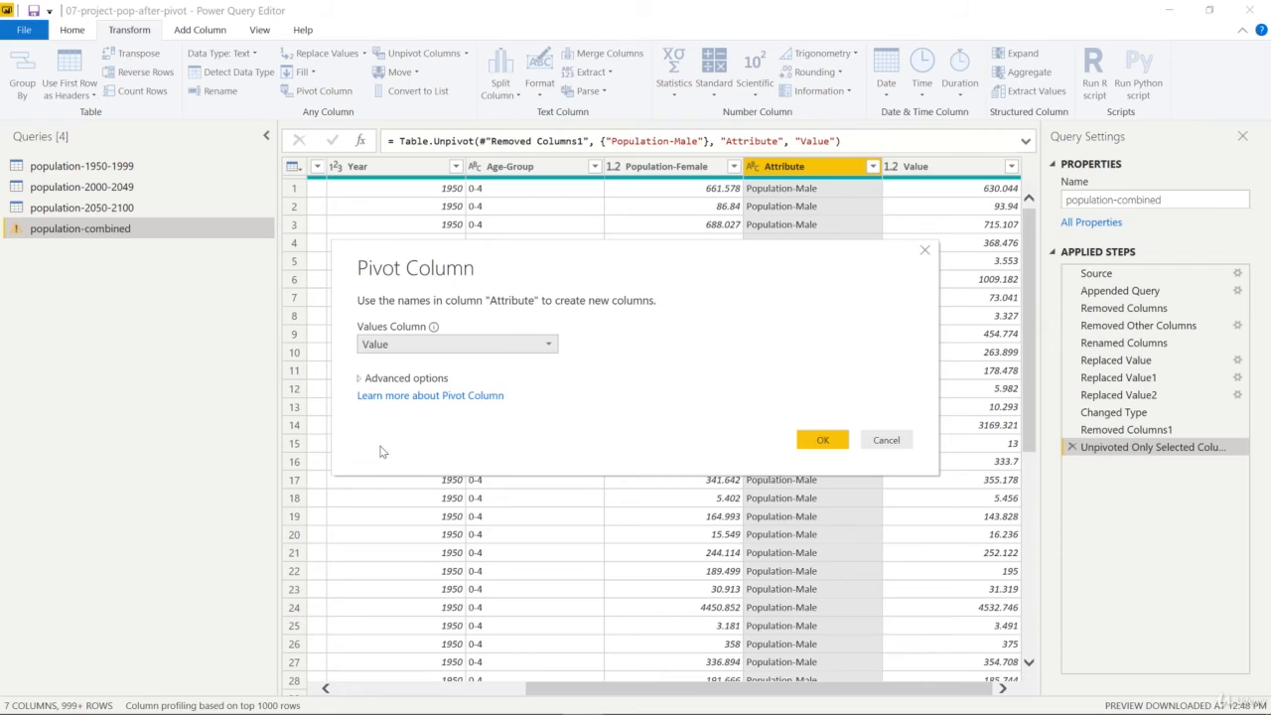
left_click(377, 378)
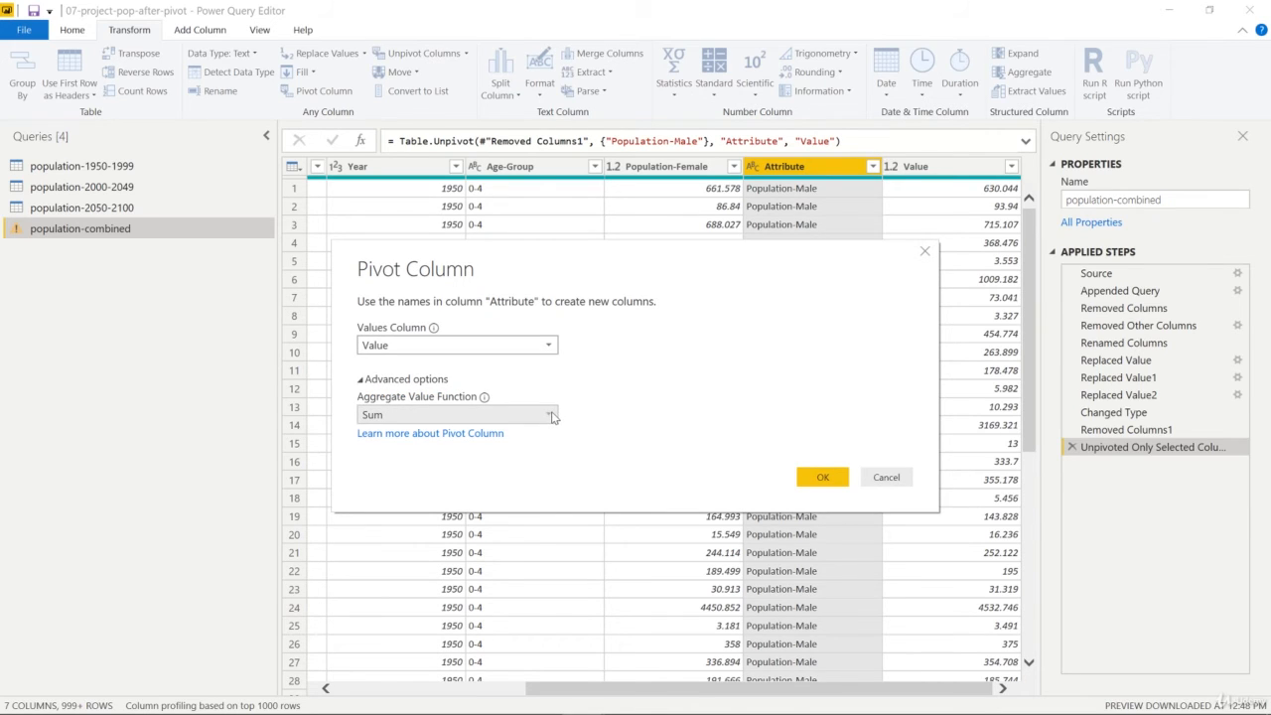
left_click(552, 415)
left_click(569, 418)
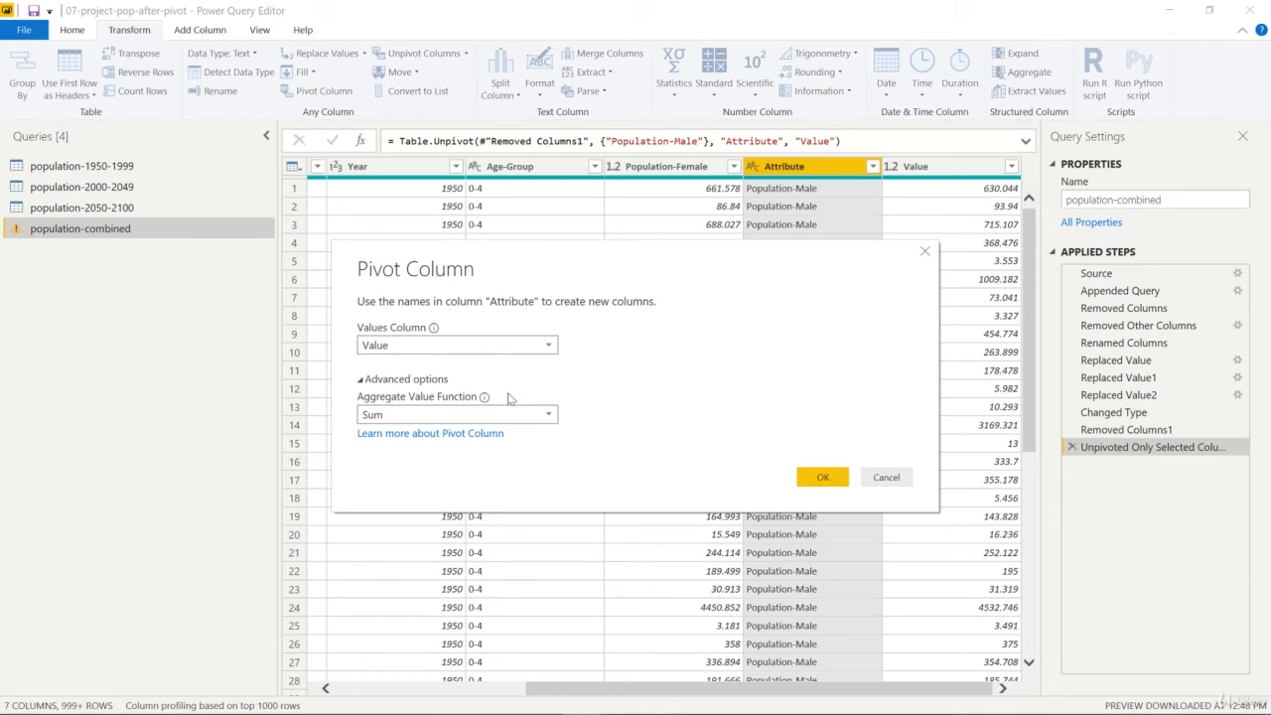
left_click(376, 382)
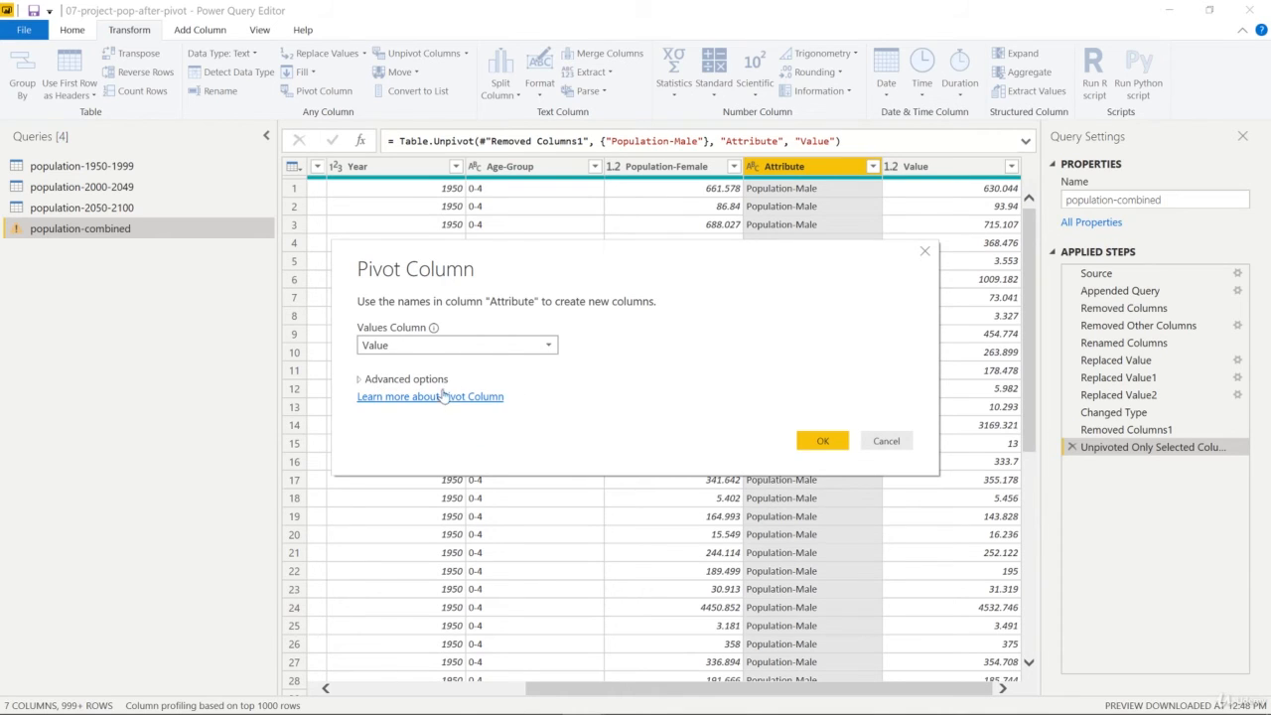
left_click(823, 442)
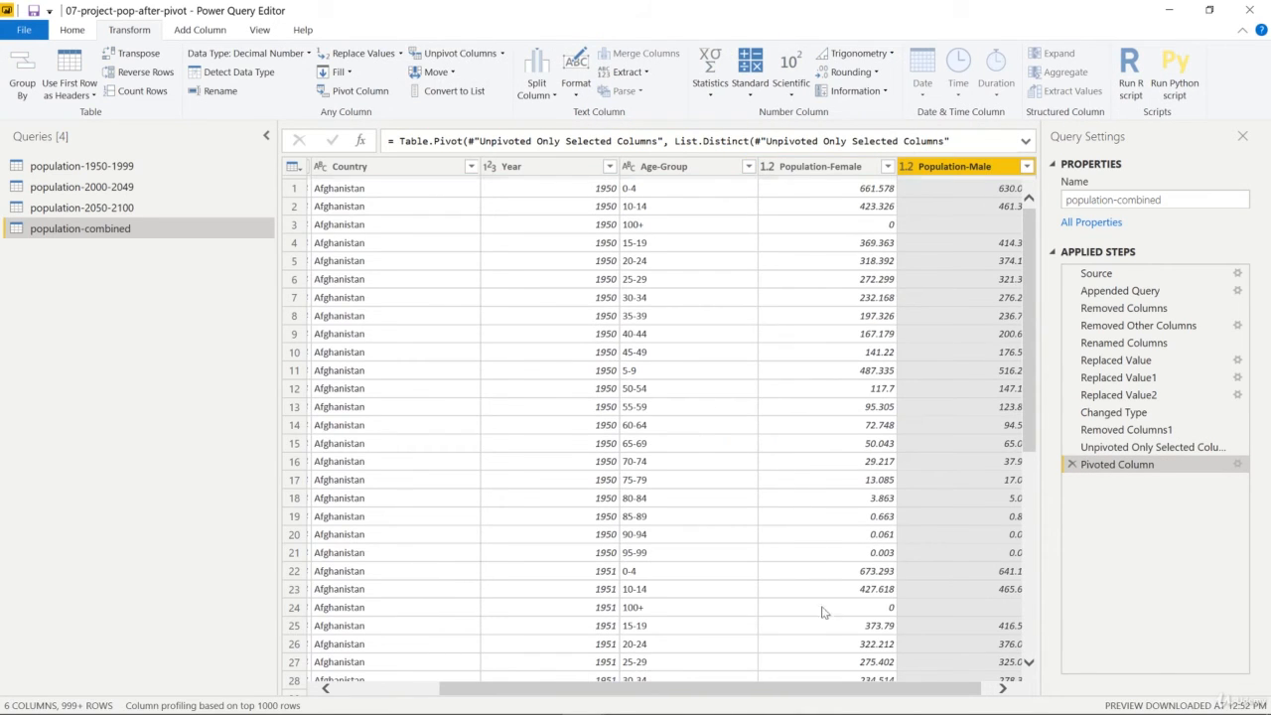
Step: Unpivot the Population-Female and Population-Male columns together with the standard Unpivot Columns operation
left_click_drag(801, 689, 839, 700)
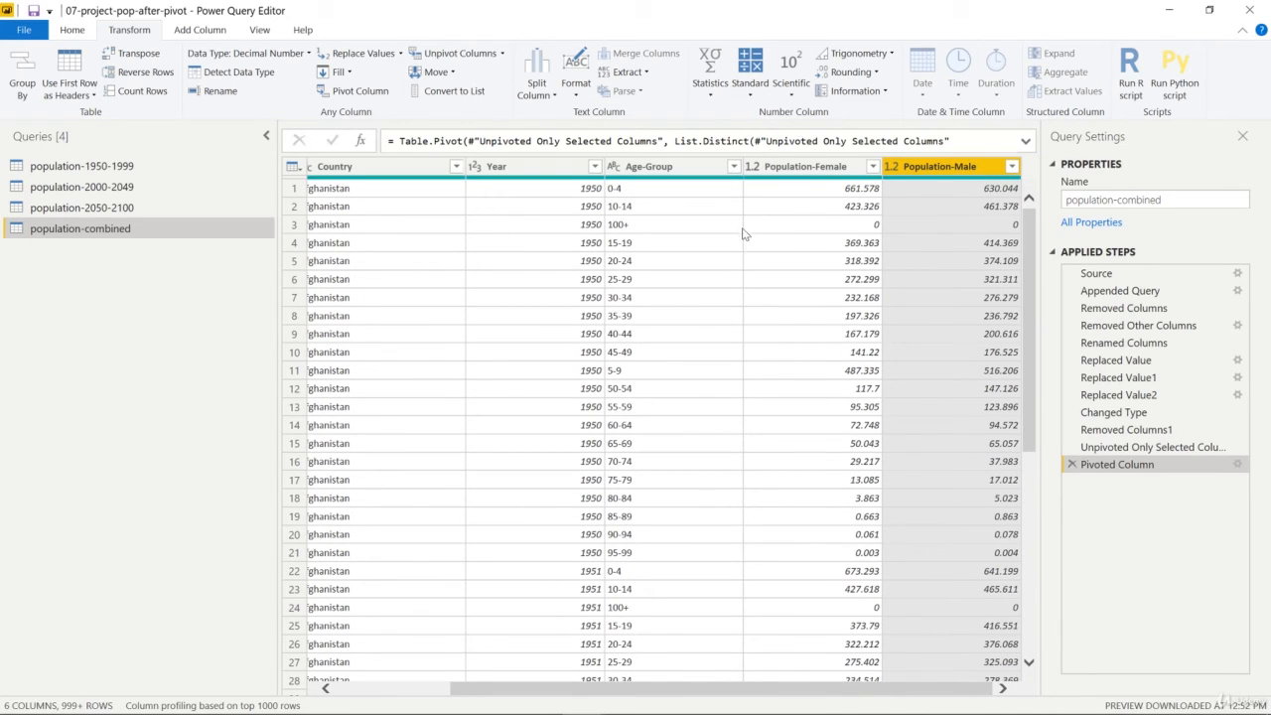
left_click_drag(892, 693, 712, 695)
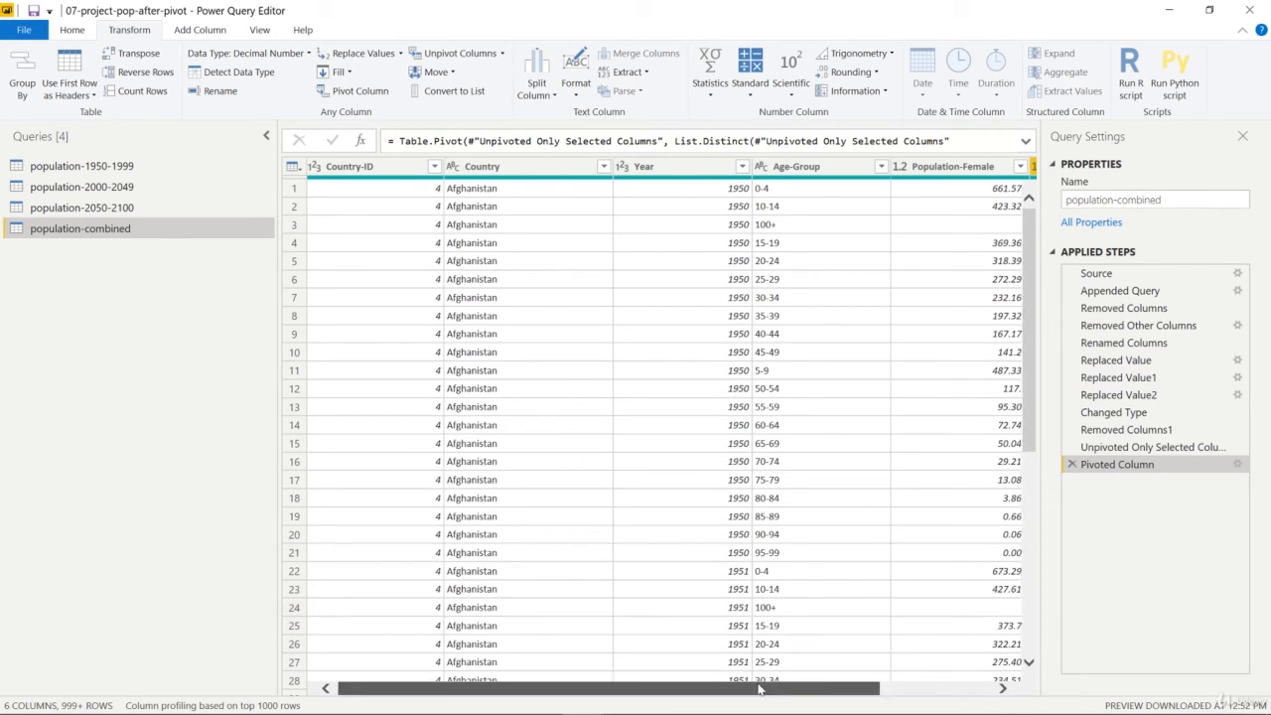
scroll(844, 616, "right", 3)
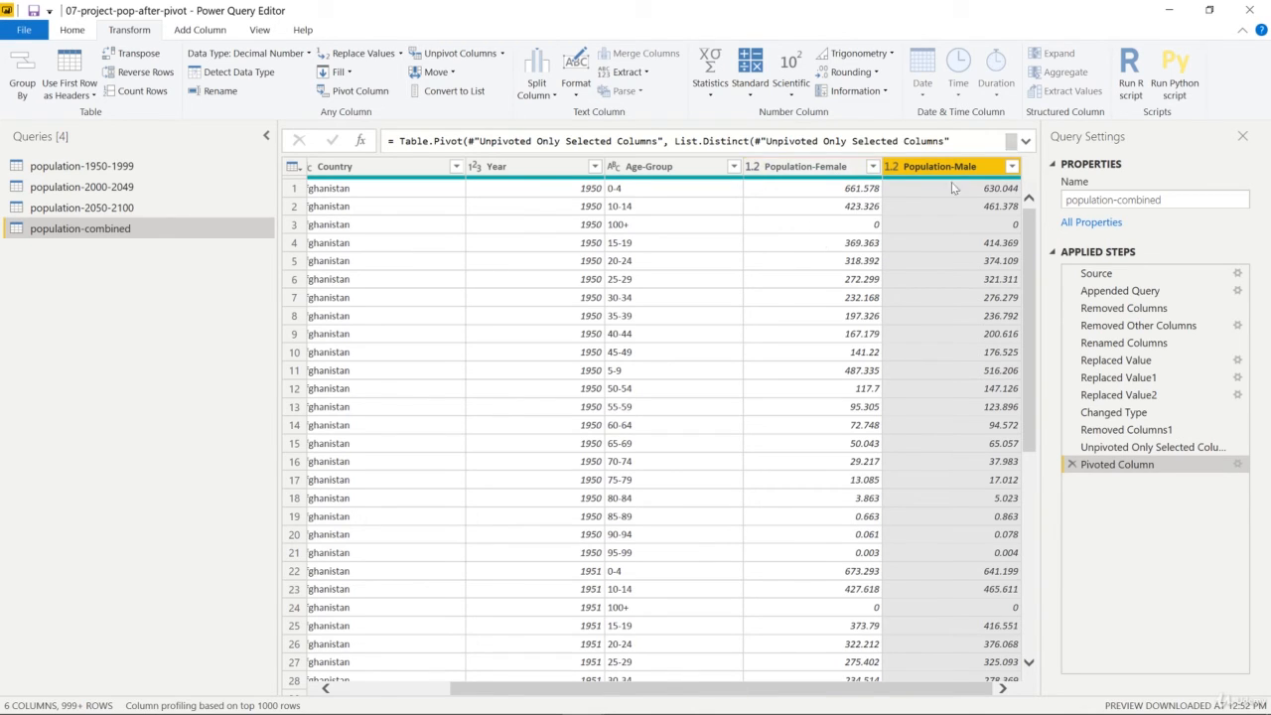
mouse_move(950, 183)
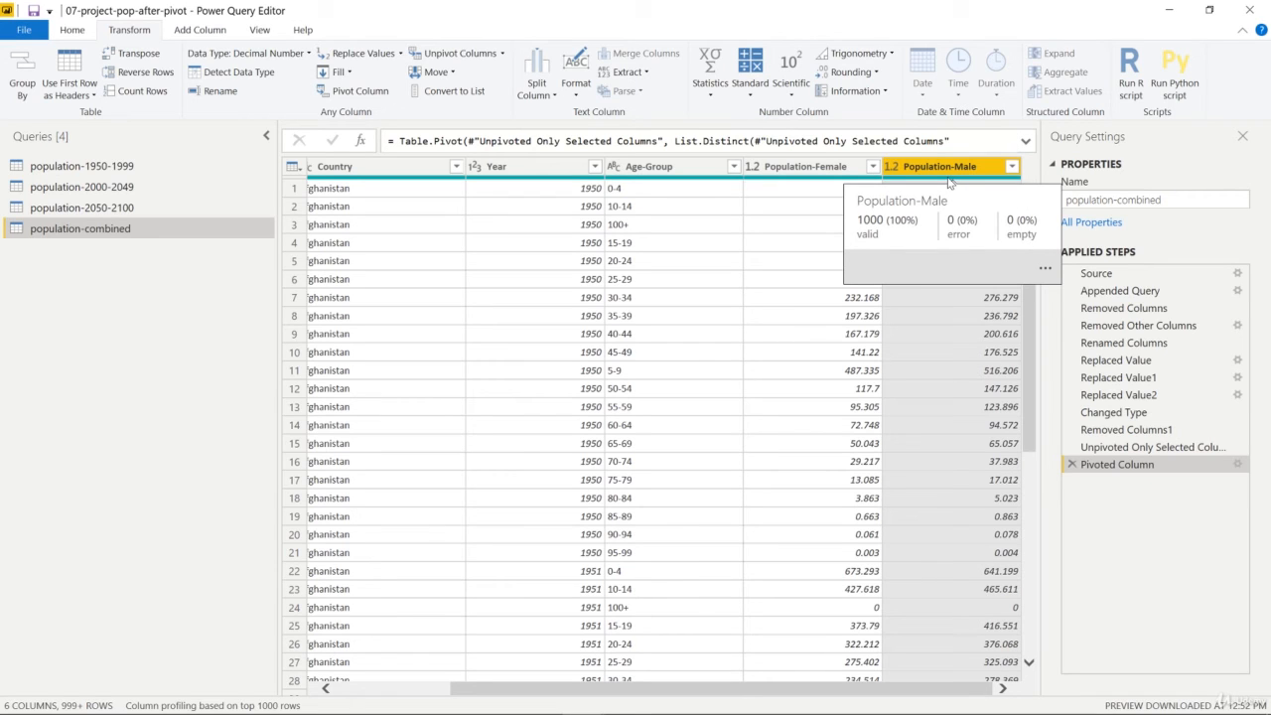
left_click(819, 167, "ctrl")
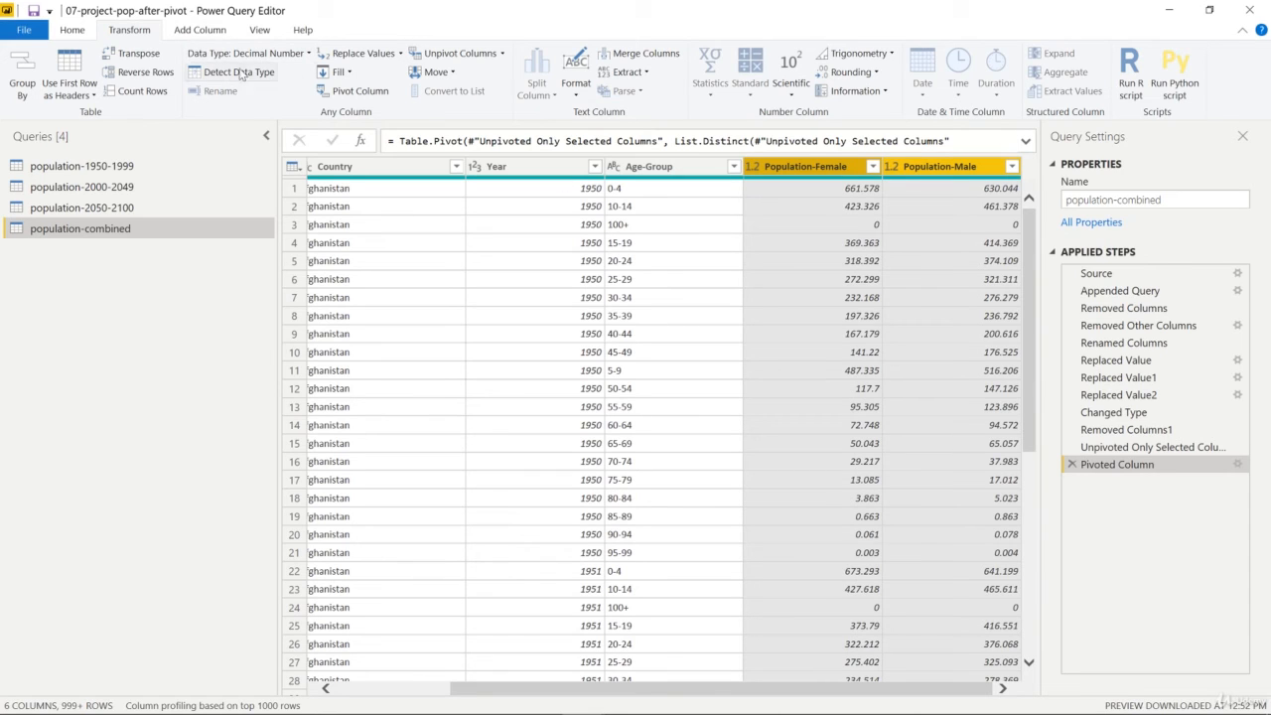
left_click(501, 54)
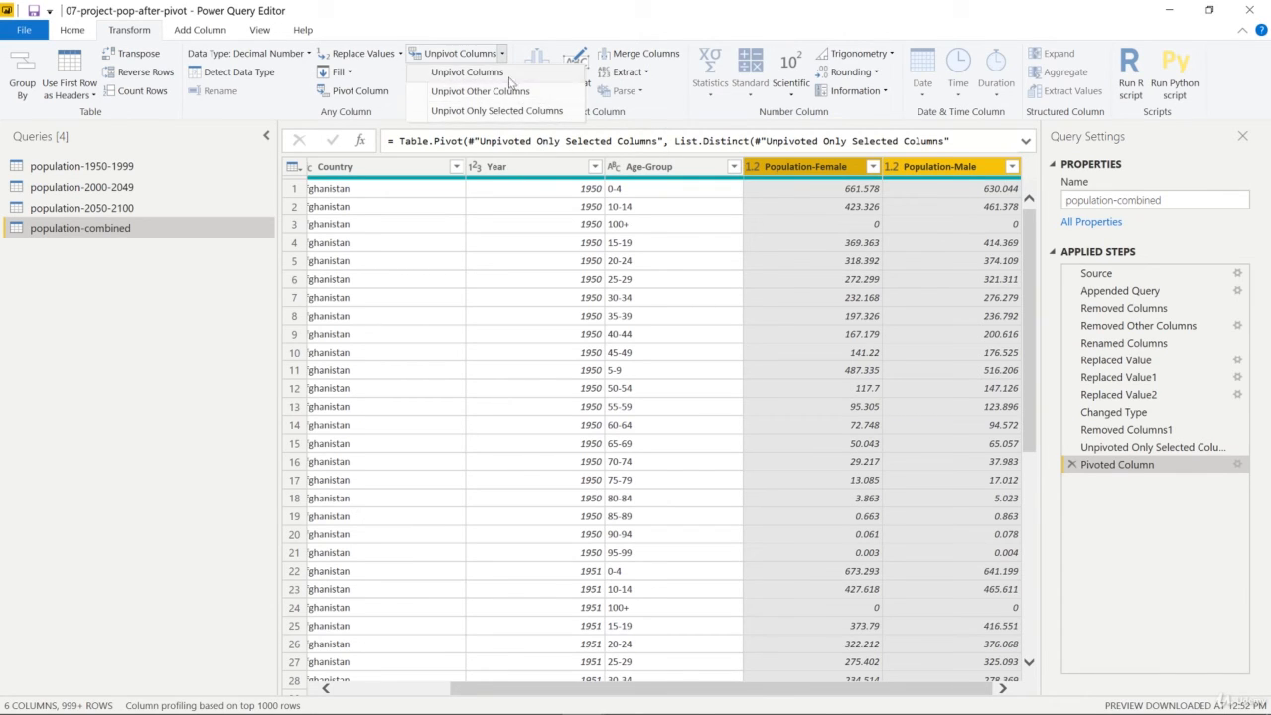
left_click(469, 73)
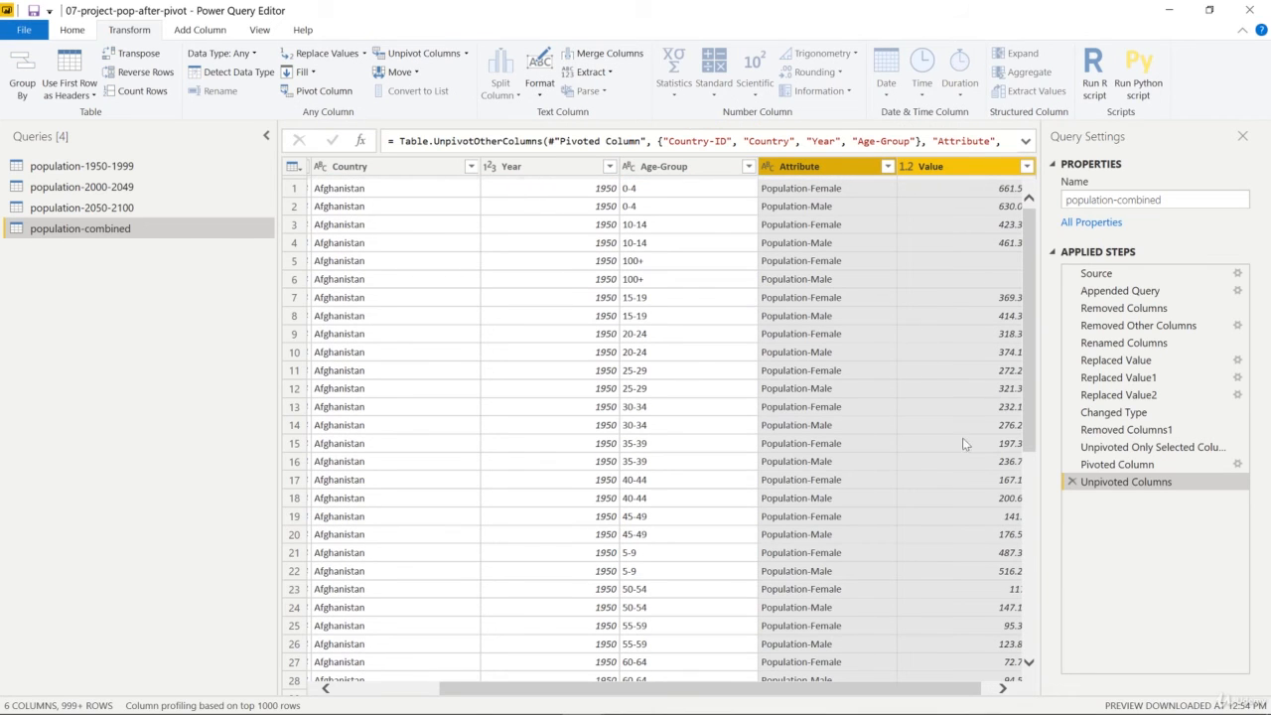
Step: Rename the Attribute column to Gender
scroll(849, 691, "right", 2)
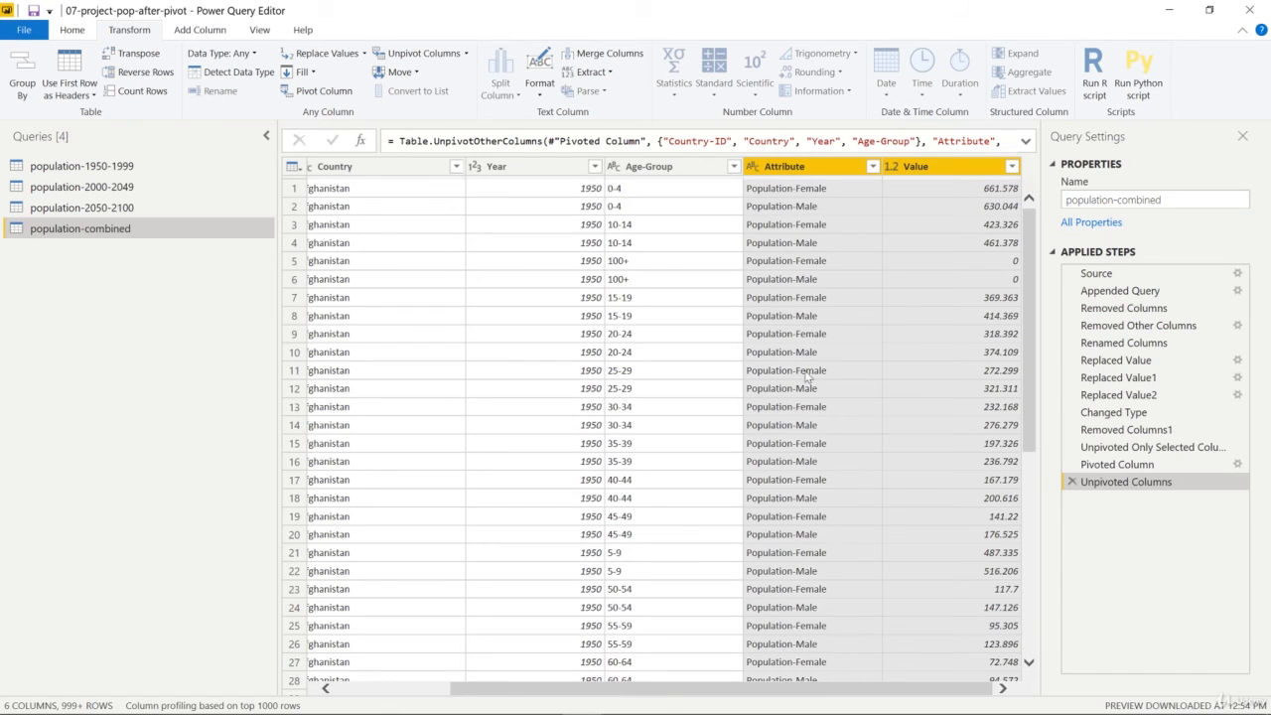
left_click_drag(806, 688, 749, 688)
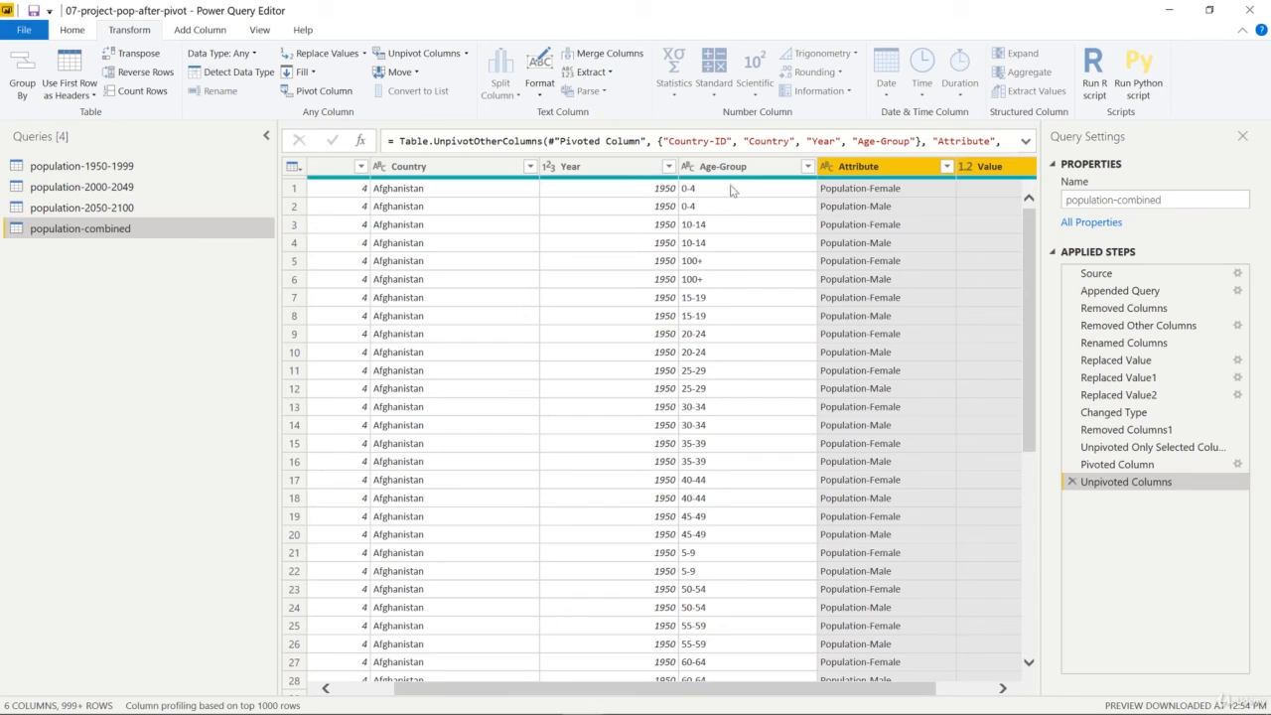
left_click_drag(875, 690, 939, 685)
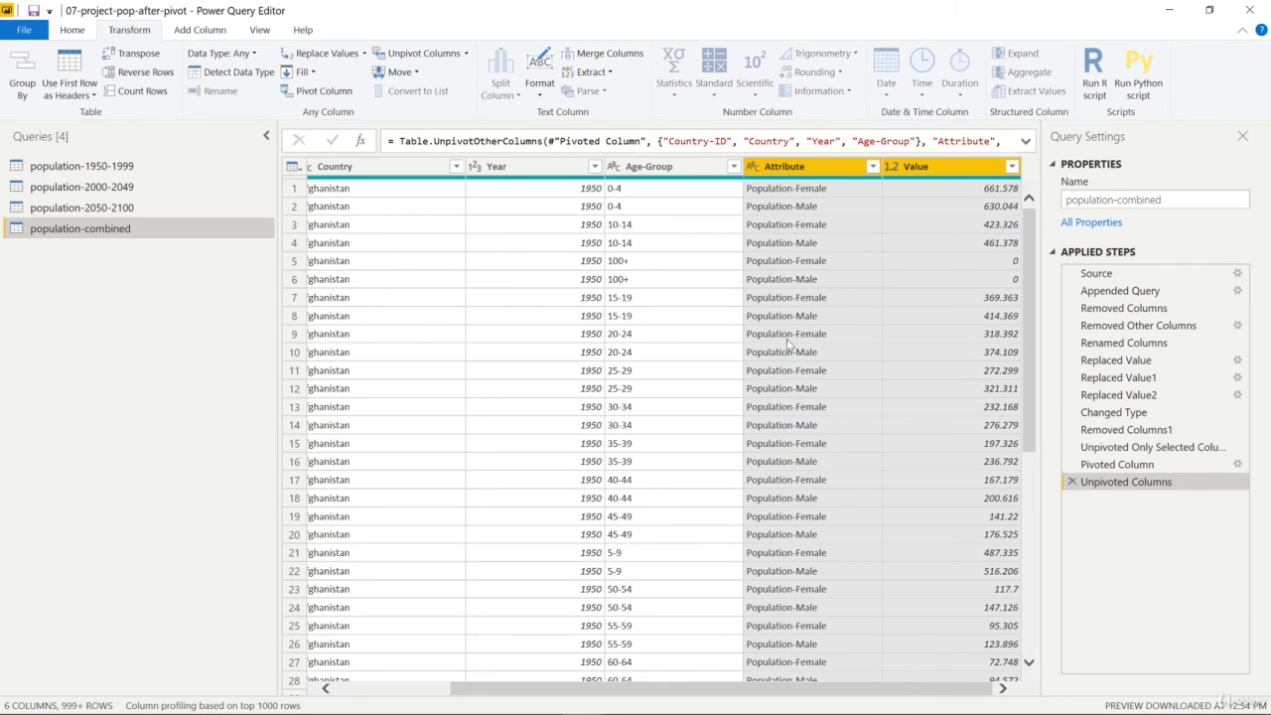
left_click(935, 173)
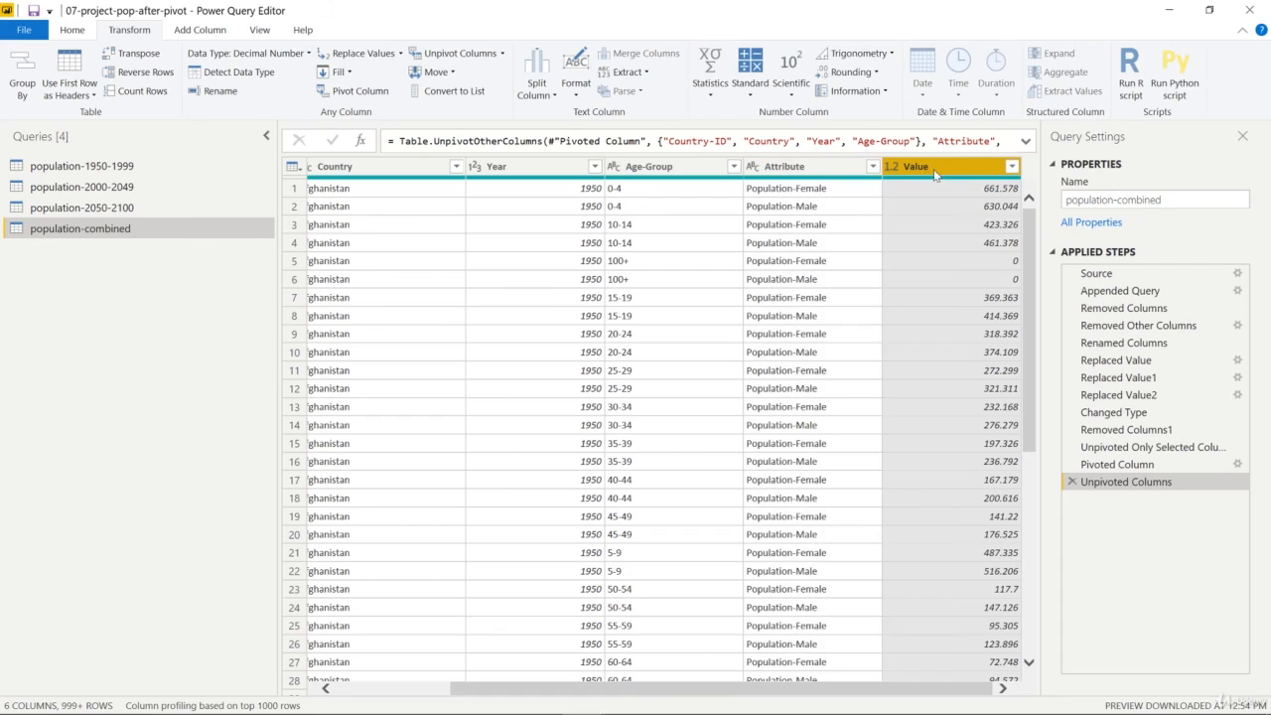
left_click(828, 172)
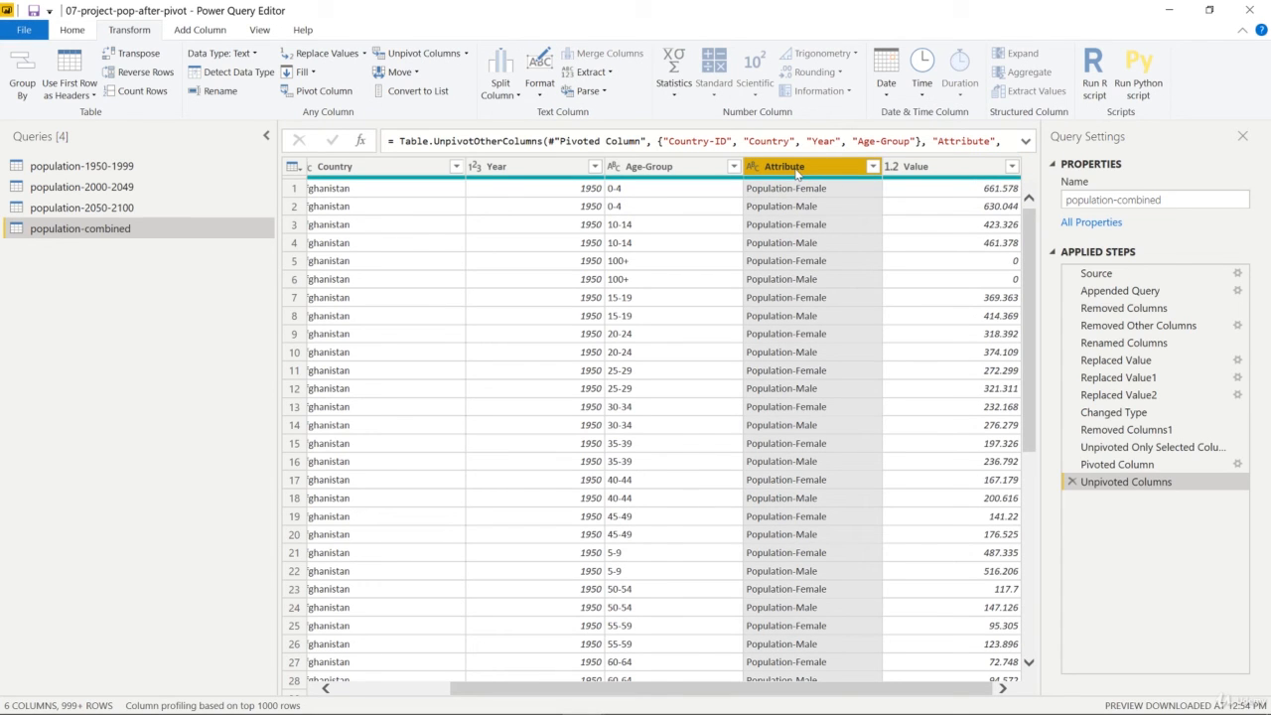
left_click(220, 92)
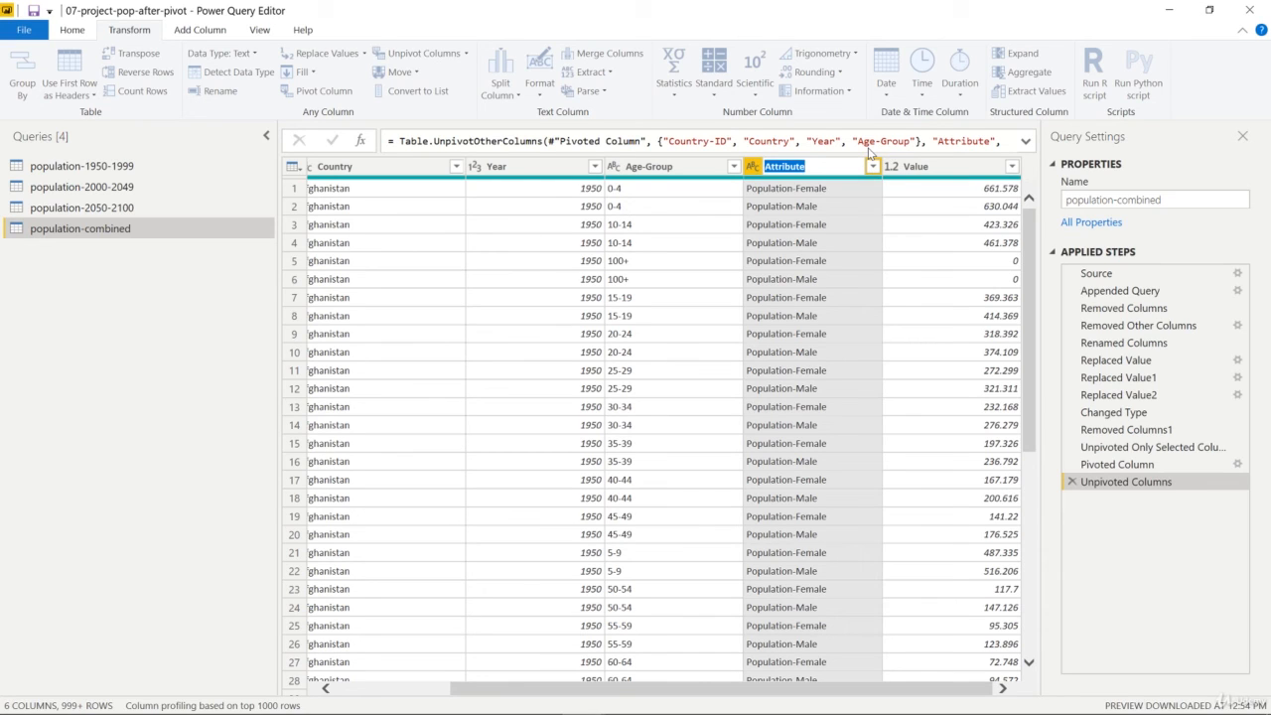
type("Gender")
key("Return")
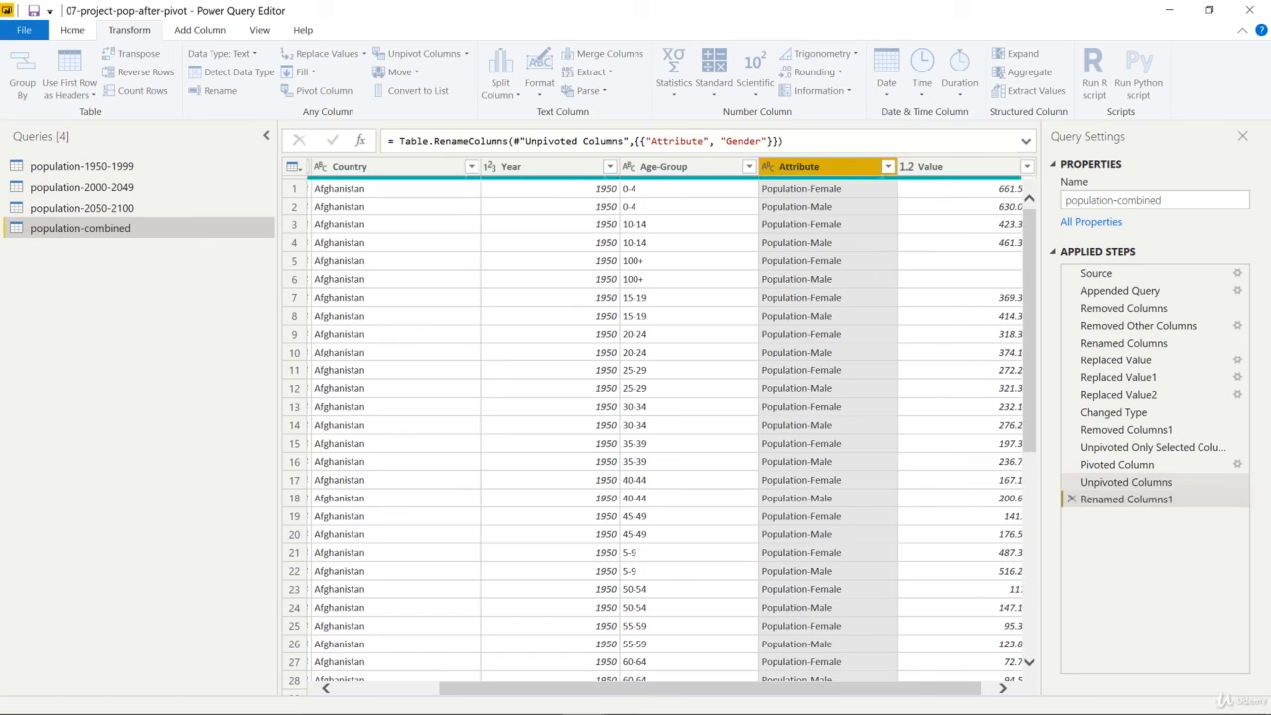
Step: Rename the Value column to Population
left_click(953, 169)
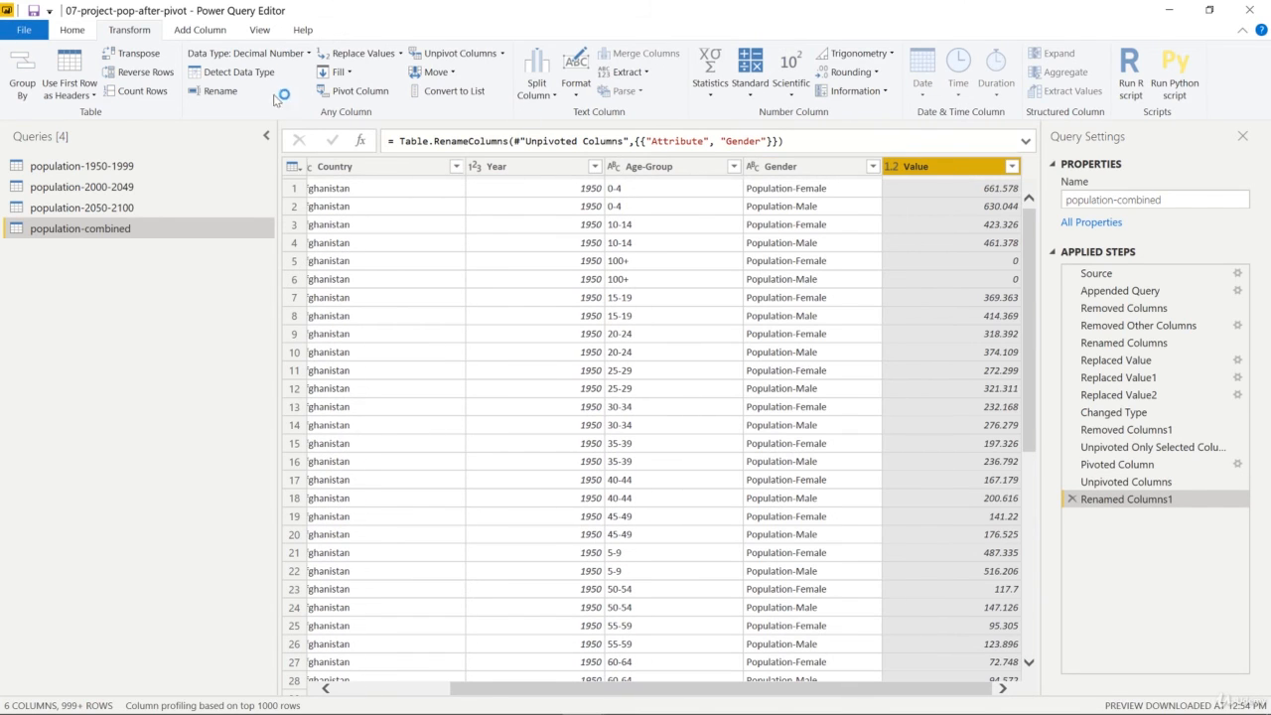
left_click(219, 90)
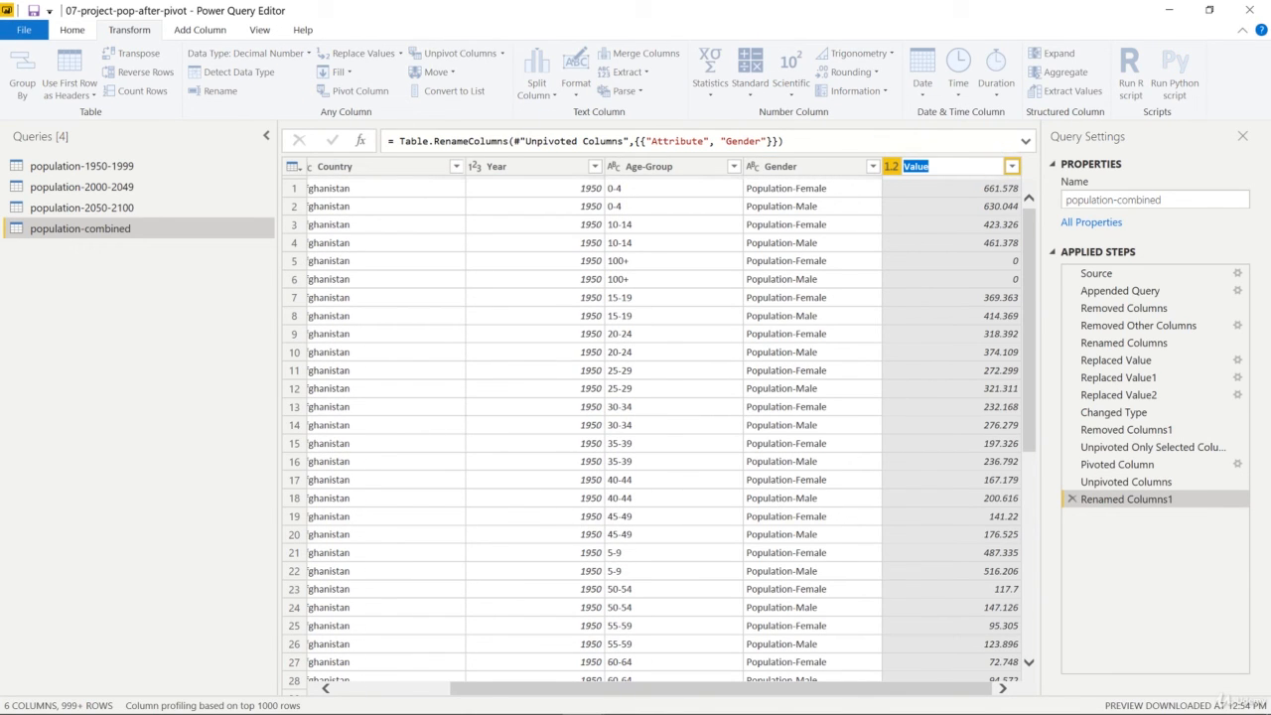
type("Population")
key("Return")
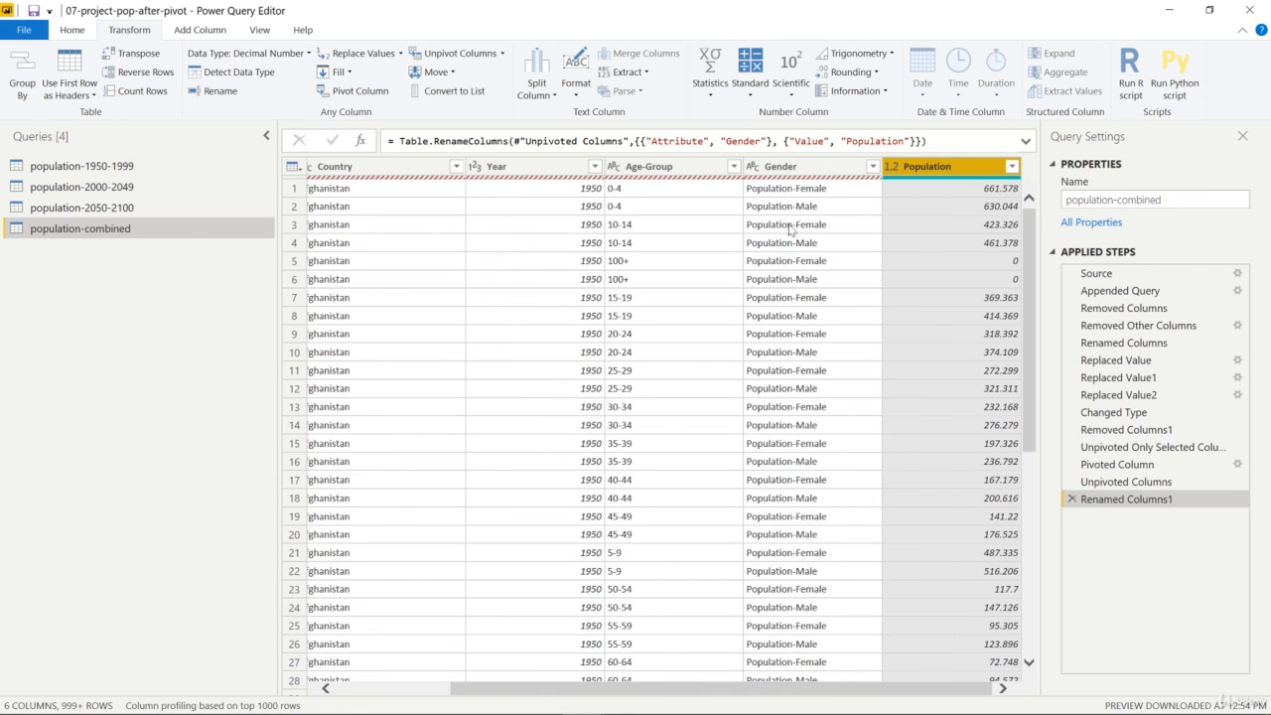
Step: Check the reshaped columns of population-combined, switching to the population-2050-2100 query and back to reload the preview
scroll(745, 187, "left", 1)
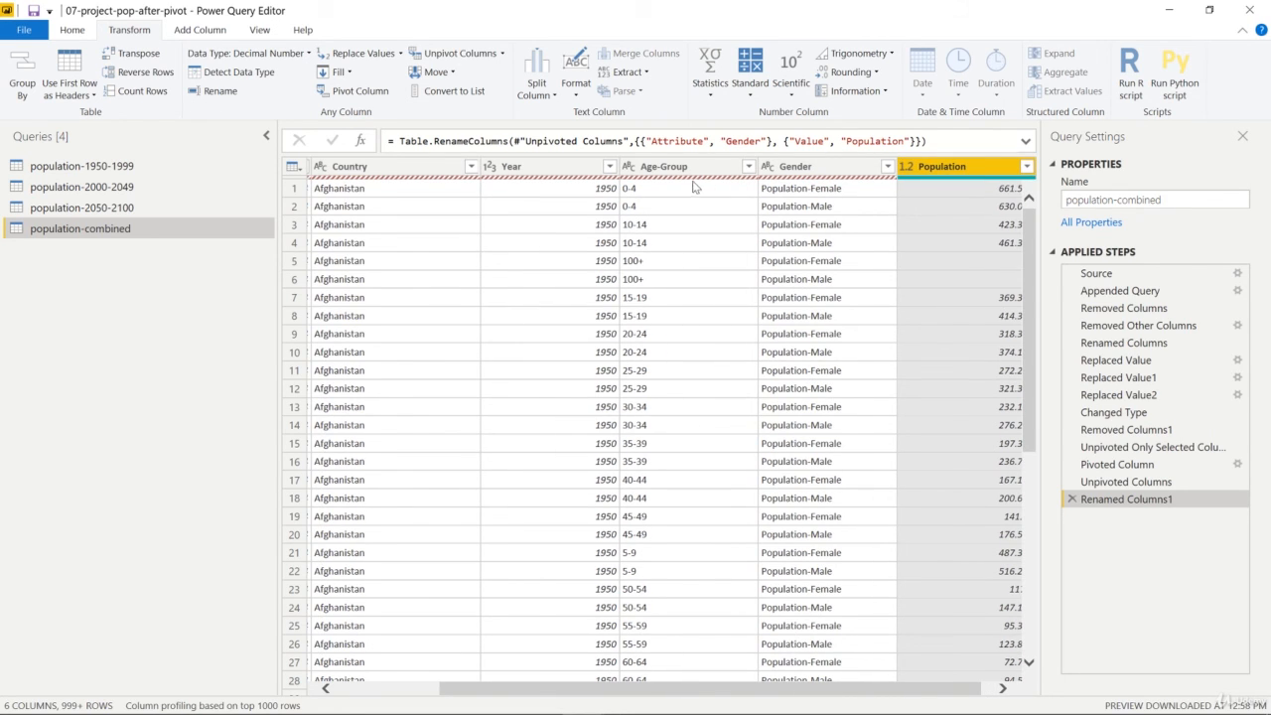
left_click_drag(765, 691, 831, 687)
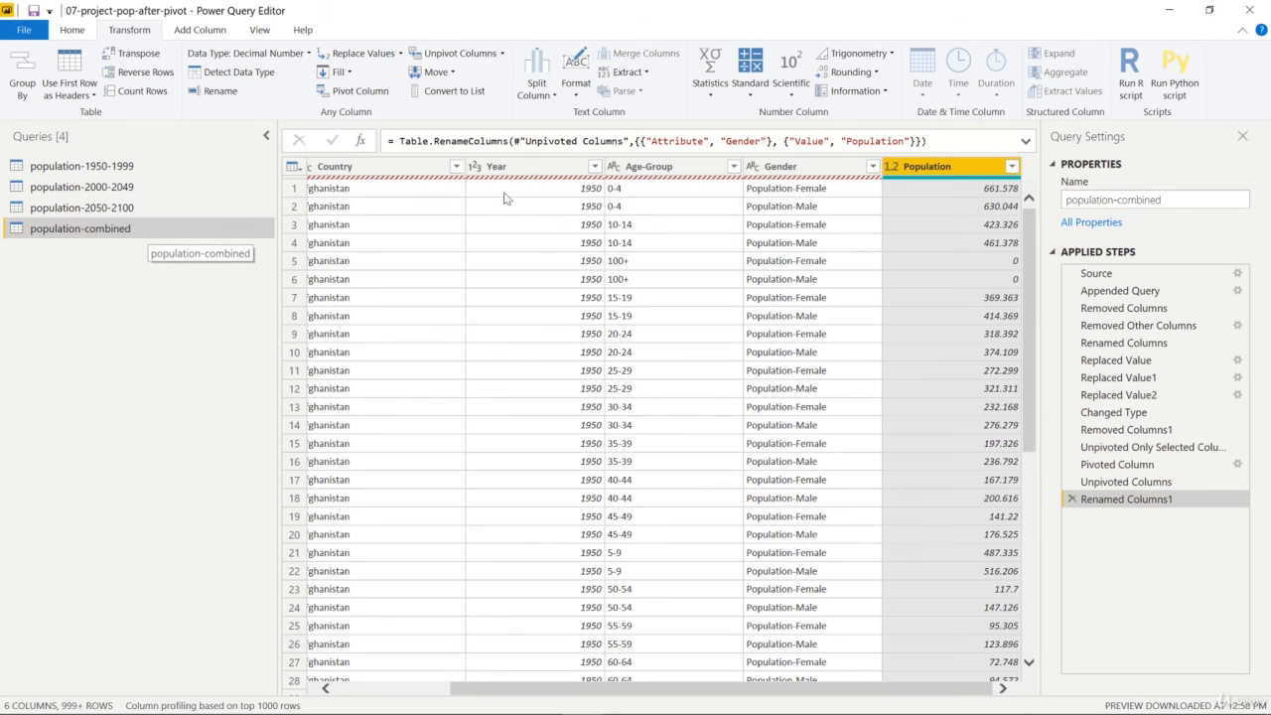
left_click(112, 210)
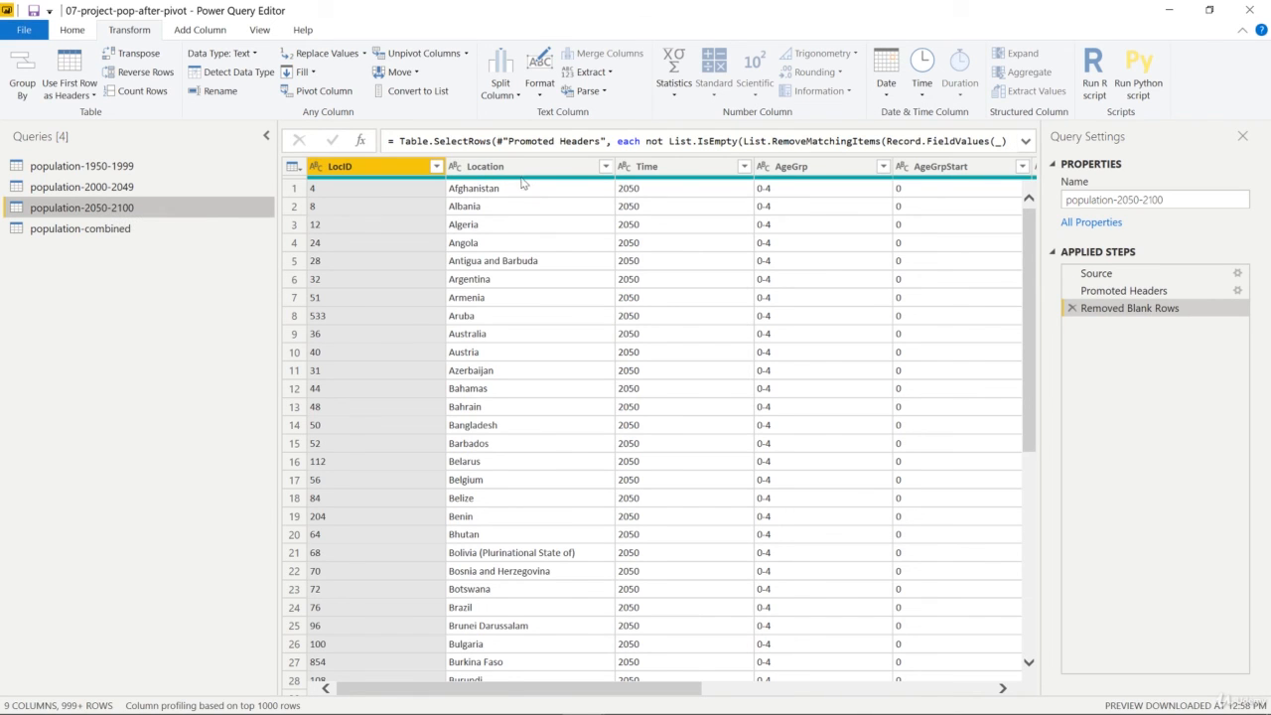
left_click(111, 231)
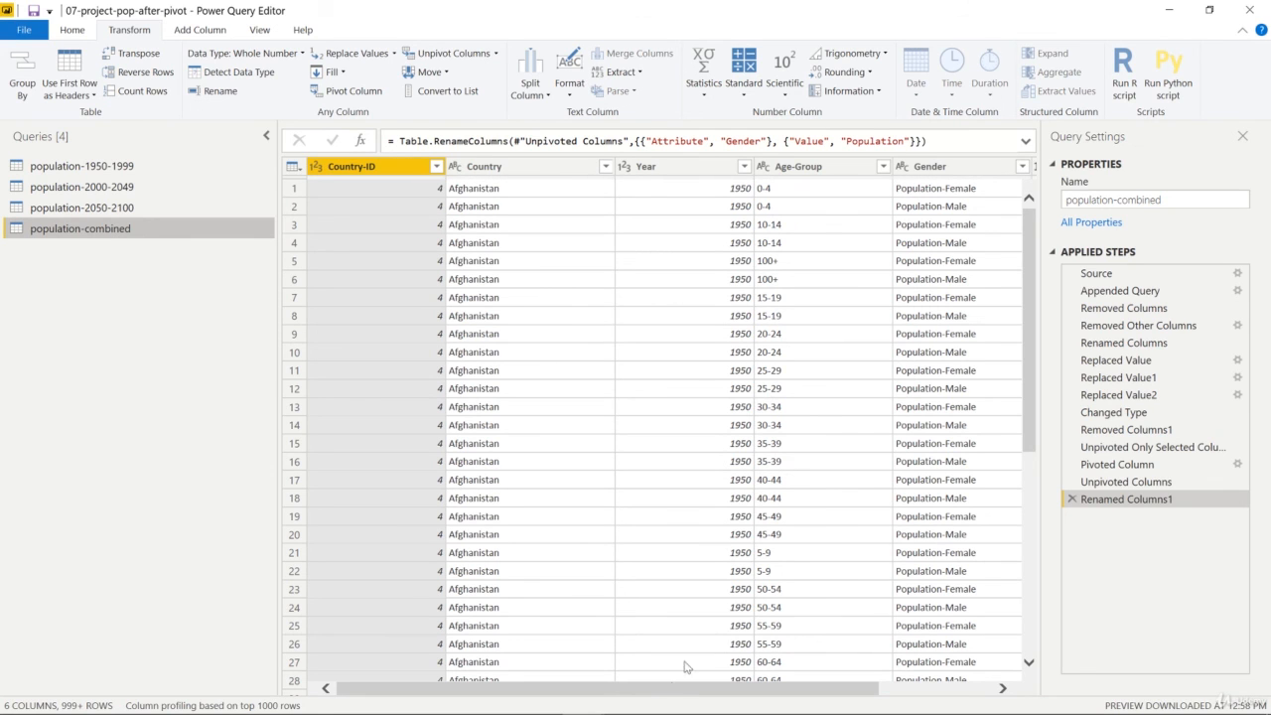
left_click_drag(670, 689, 794, 689)
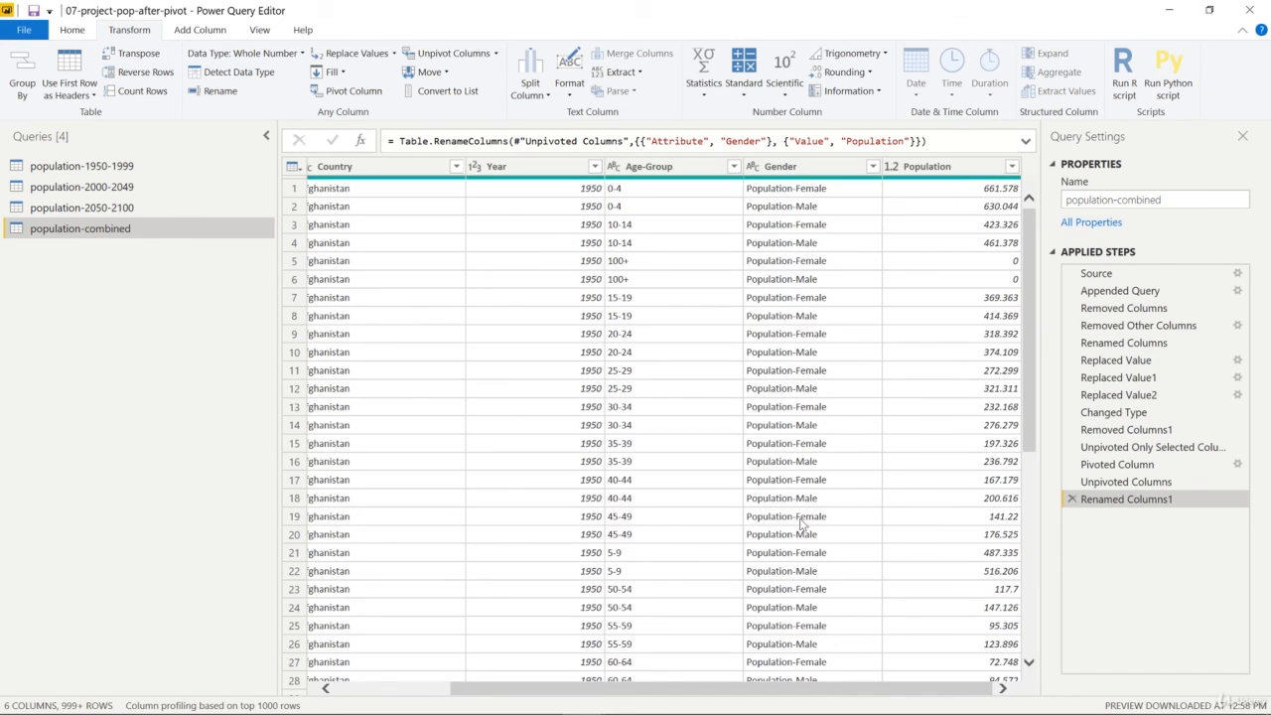
left_click_drag(840, 688, 922, 689)
Step: Save the 07-project-pop-after-pivot project file
left_click(34, 12)
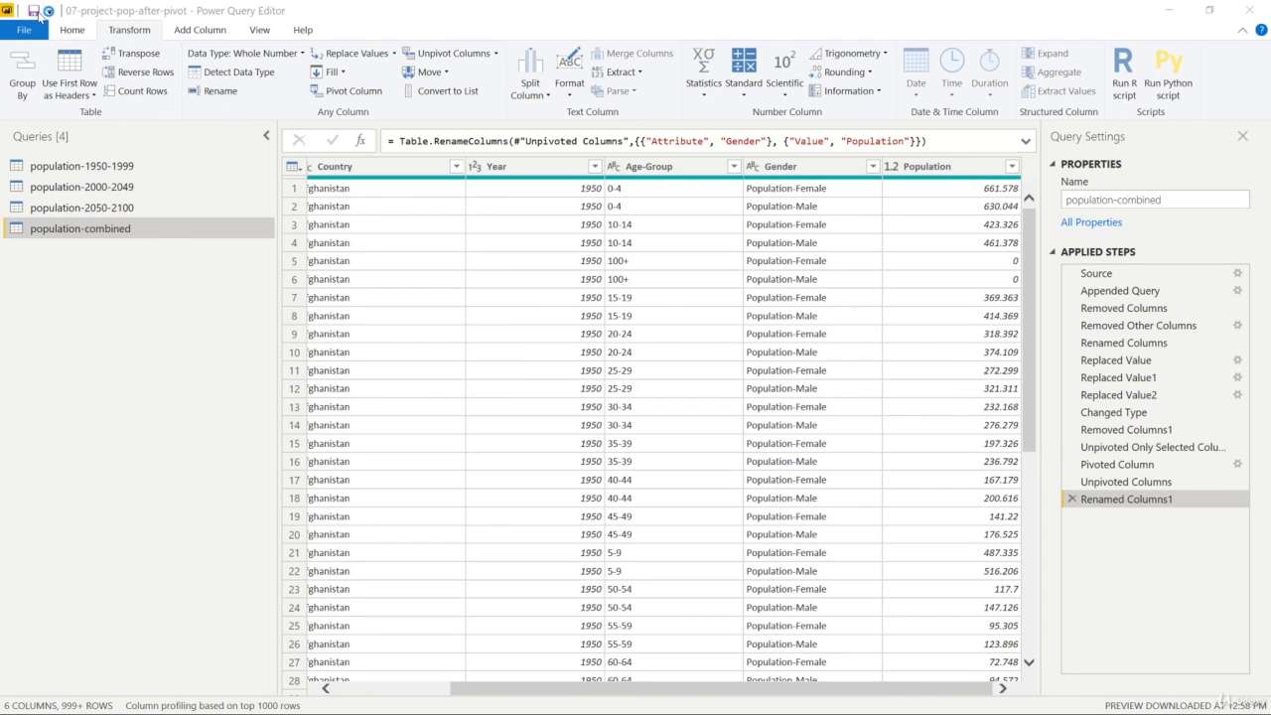
left_click(713, 401)
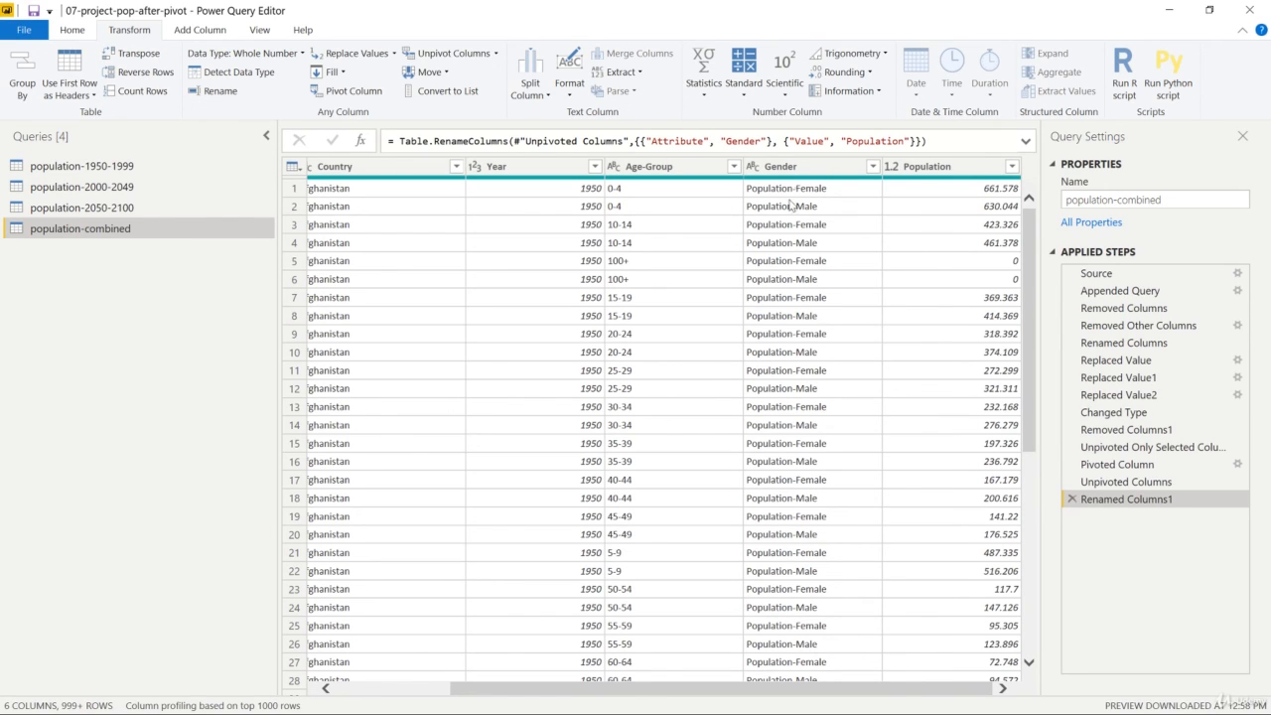
Step: Select the Gender column in the population-combined query
left_click(812, 168)
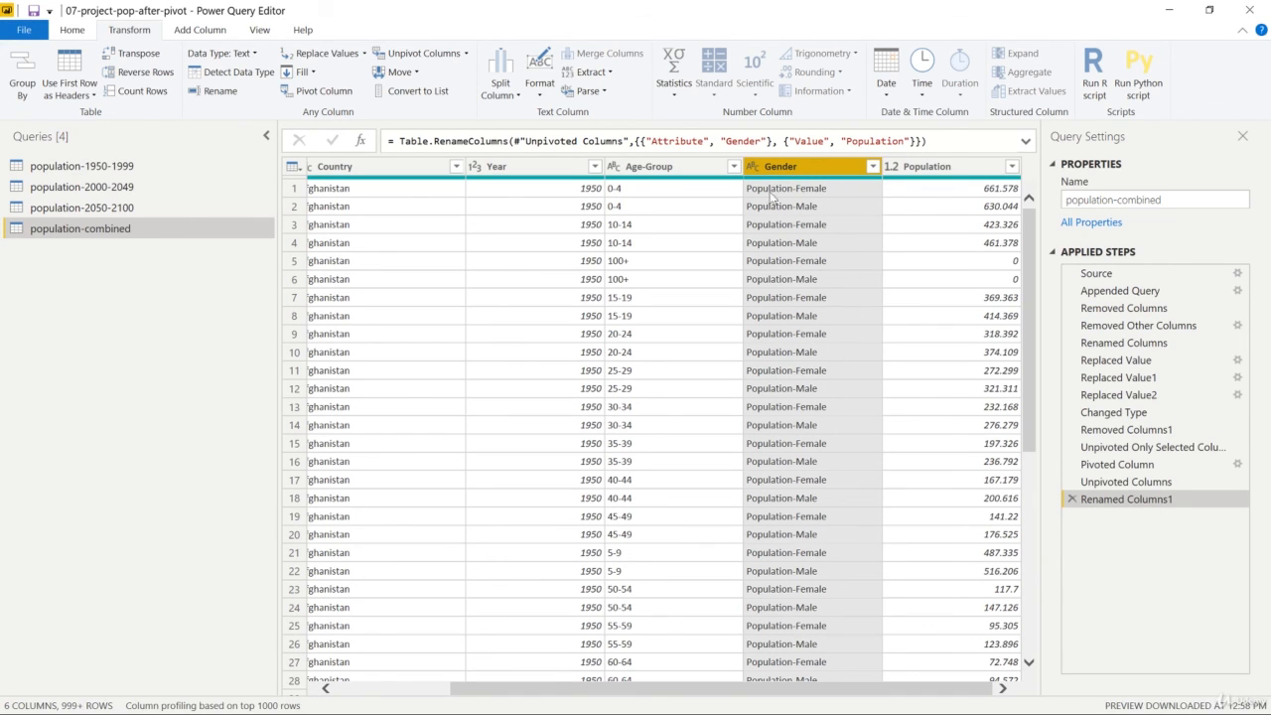
mouse_move(771, 186)
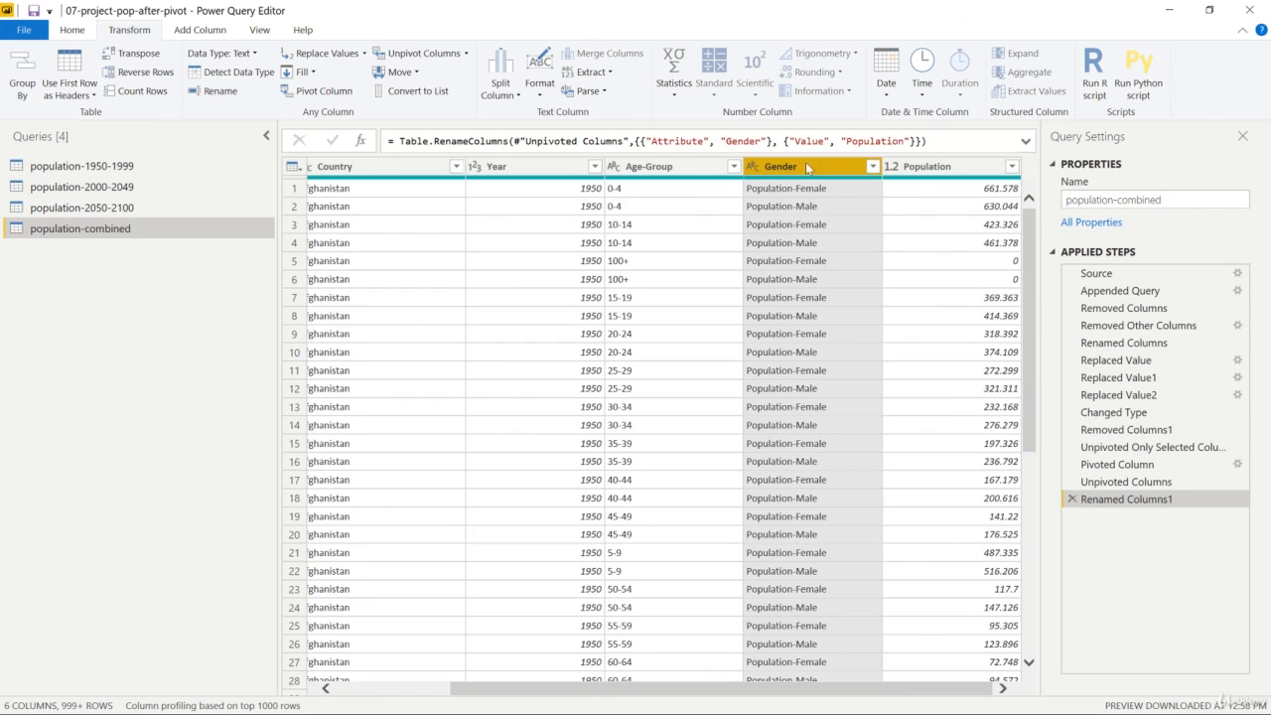